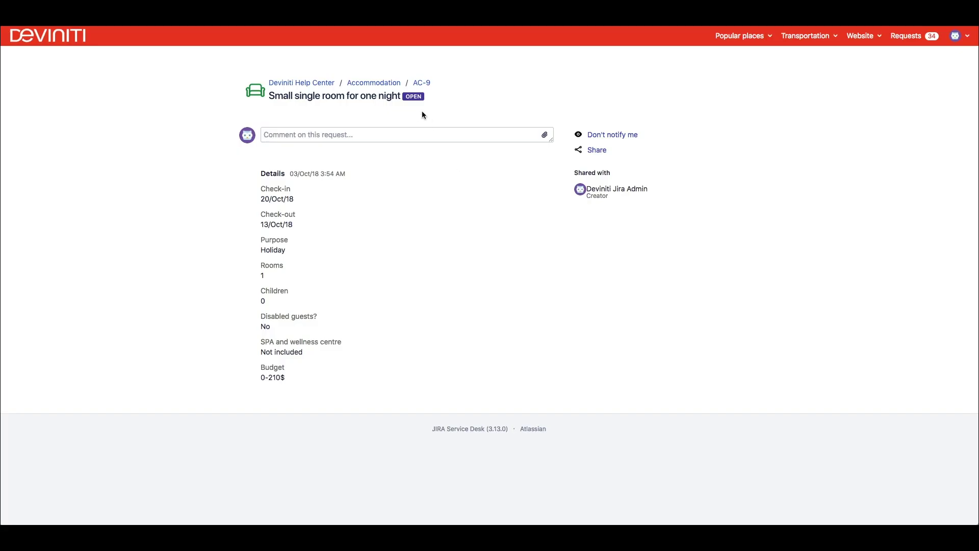
Step: Comment 'When will the room be booked?' on the request
left_click(435, 134)
type("When wil")
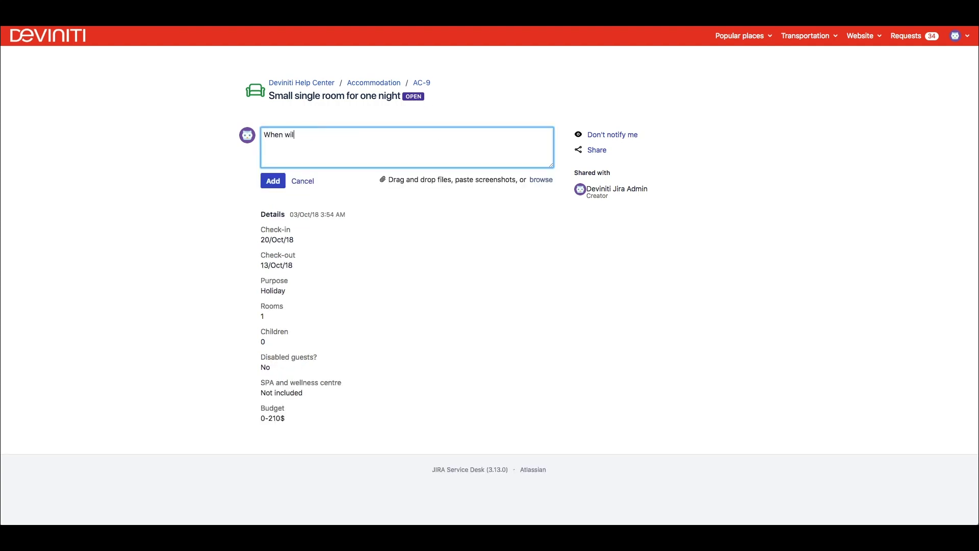
type("l the room be booked?")
left_click(284, 181)
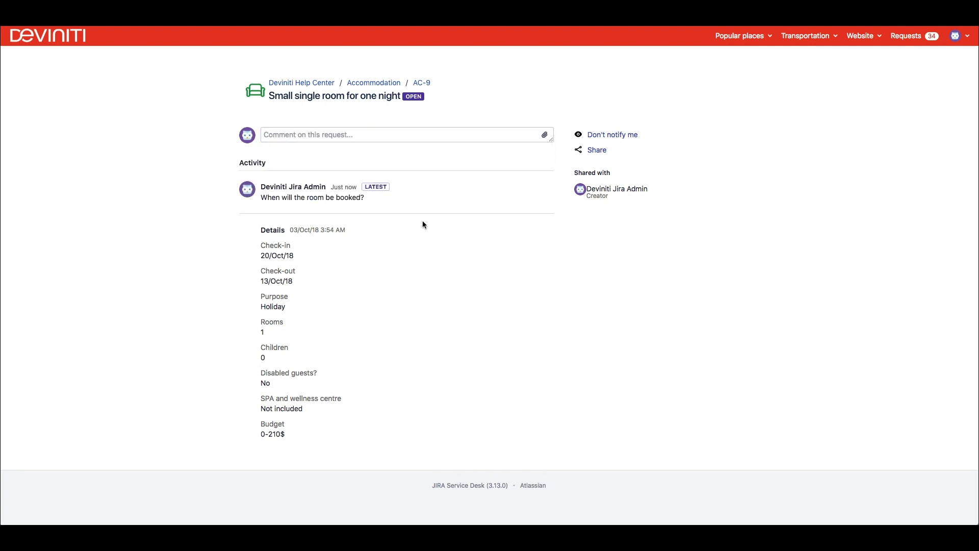
Step: Share the request with a colleague by entering their e-mail address
left_click(603, 155)
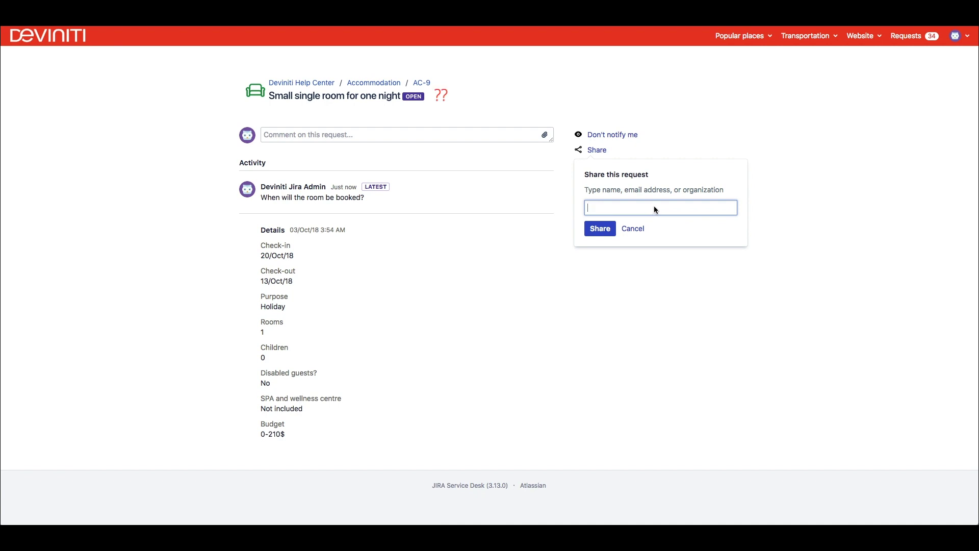
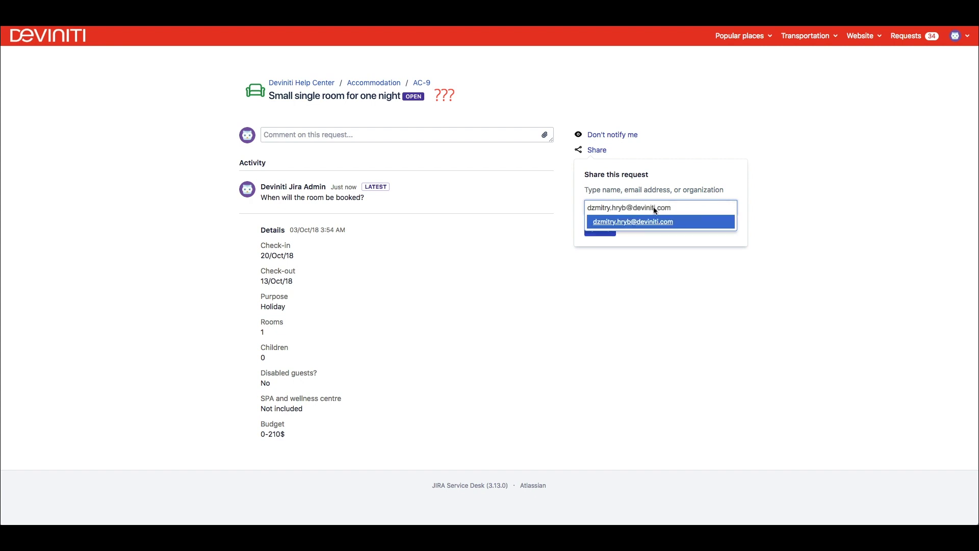
left_click(645, 221)
left_click(608, 232)
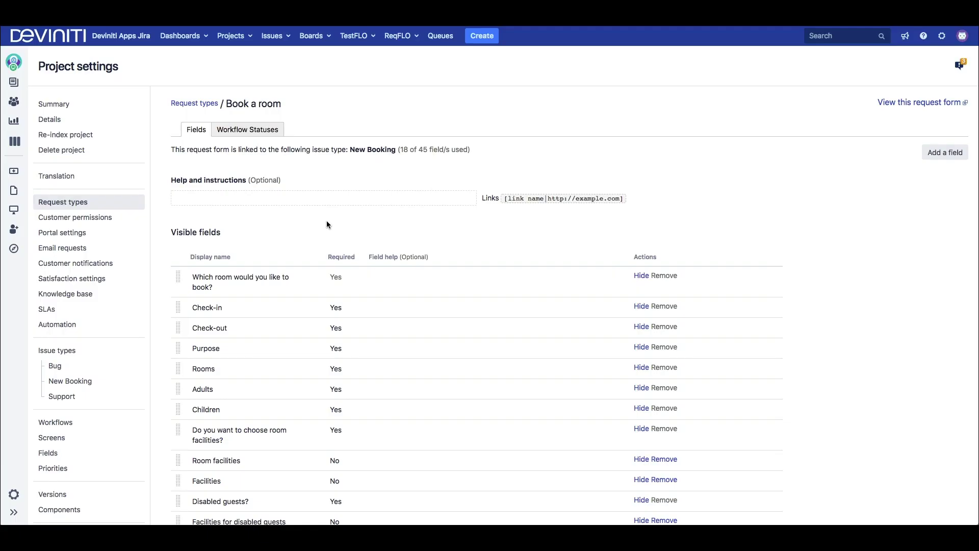
Step: Name the Open, Pending and Work in progress statuses 'Booking requested', 'Checking availability' and 'Booking'
left_click(257, 131)
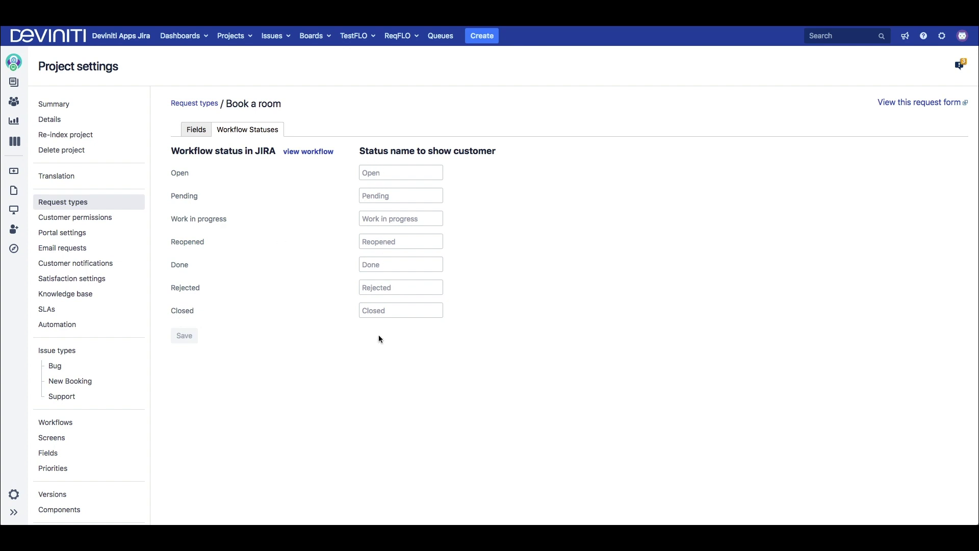
left_click(393, 173)
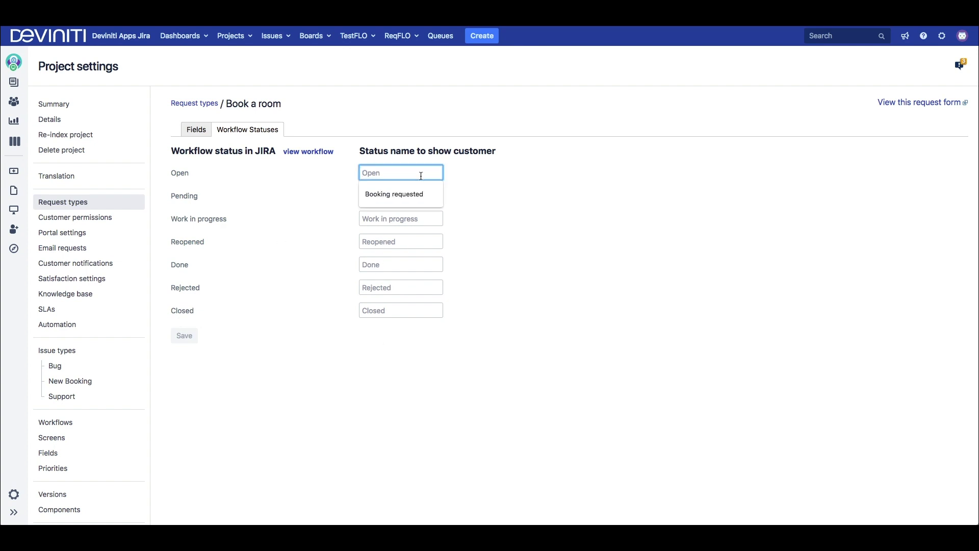
type("Booking requested")
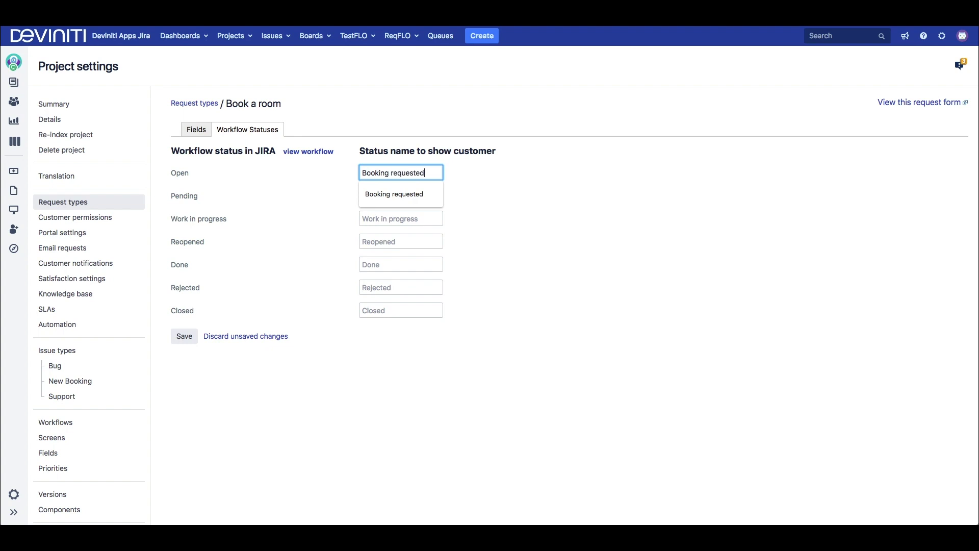
left_click(401, 196)
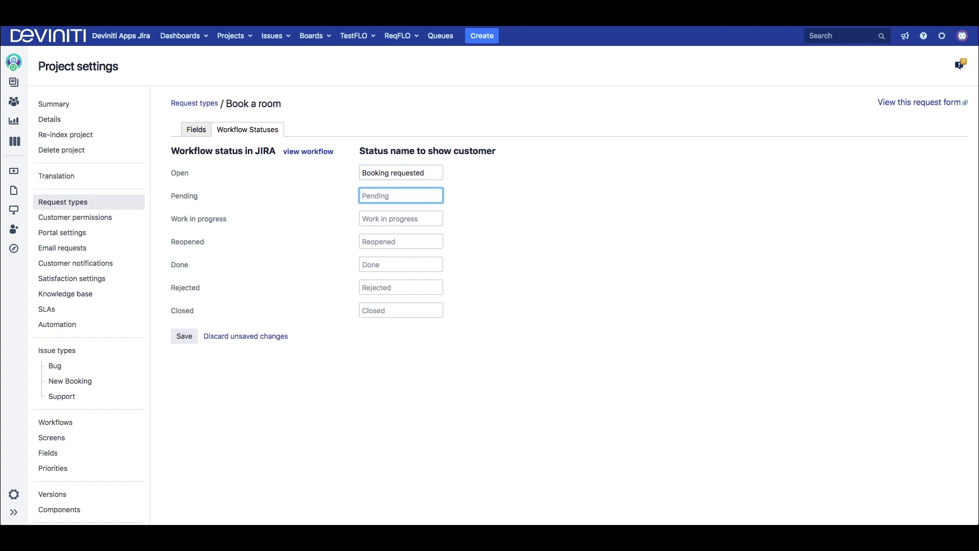
type("Checking availability")
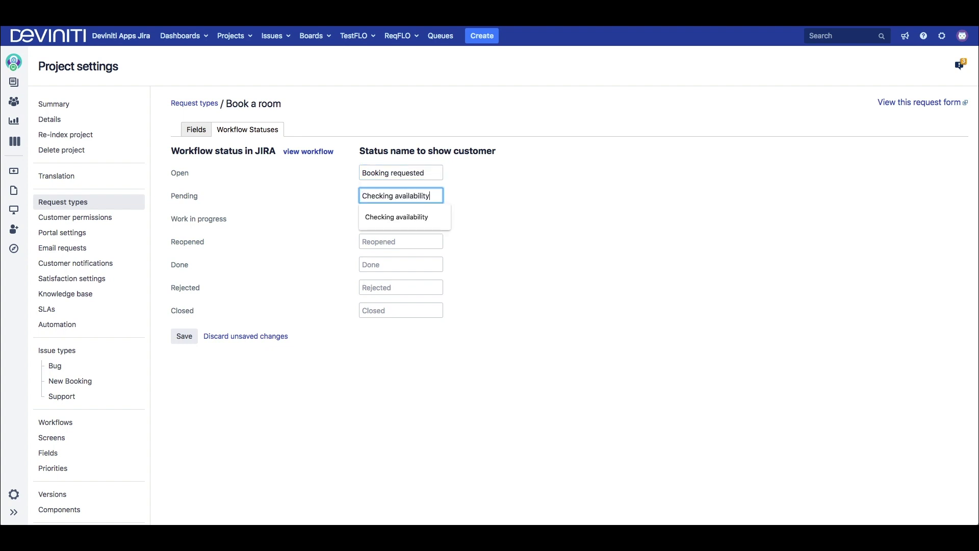
left_click(400, 219)
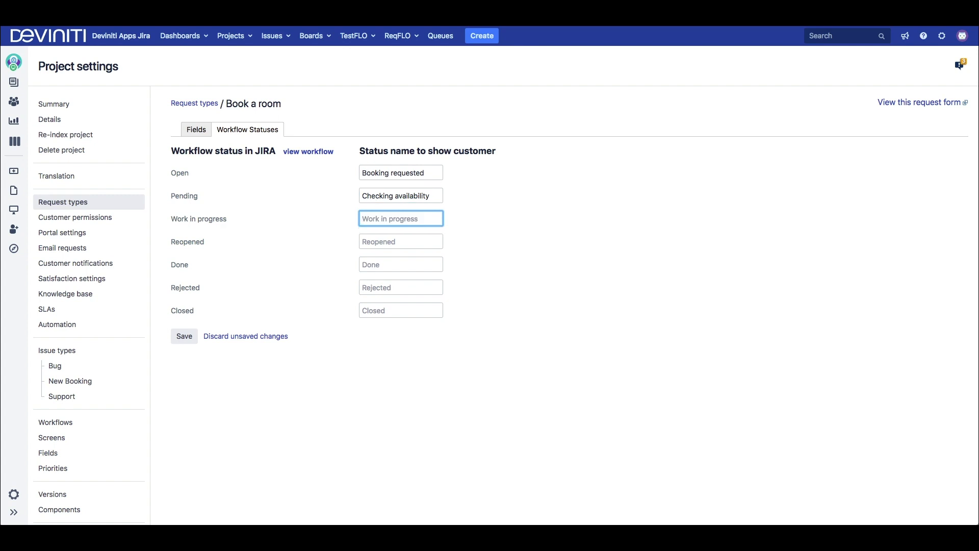
type("Booking")
Step: Name Reopened 'Changing booking details', Done 'Booked', Rejected 'Booking cancelled', and save
left_click(400, 242)
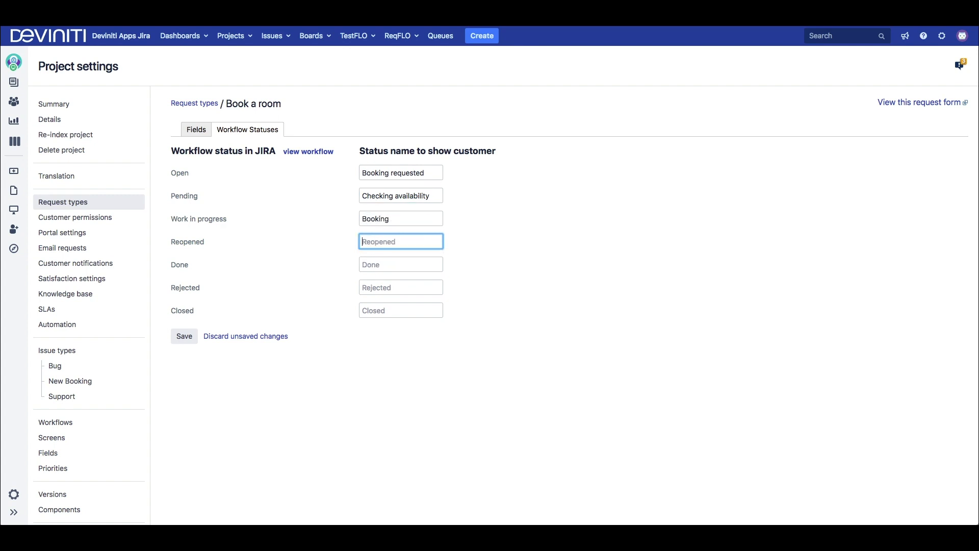
type("Changing book")
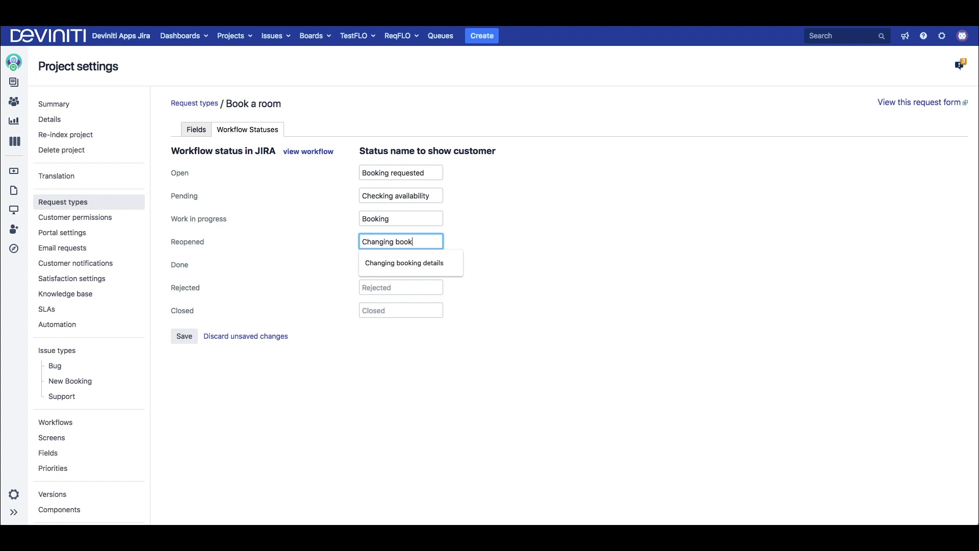
type("ing details")
key("Tab")
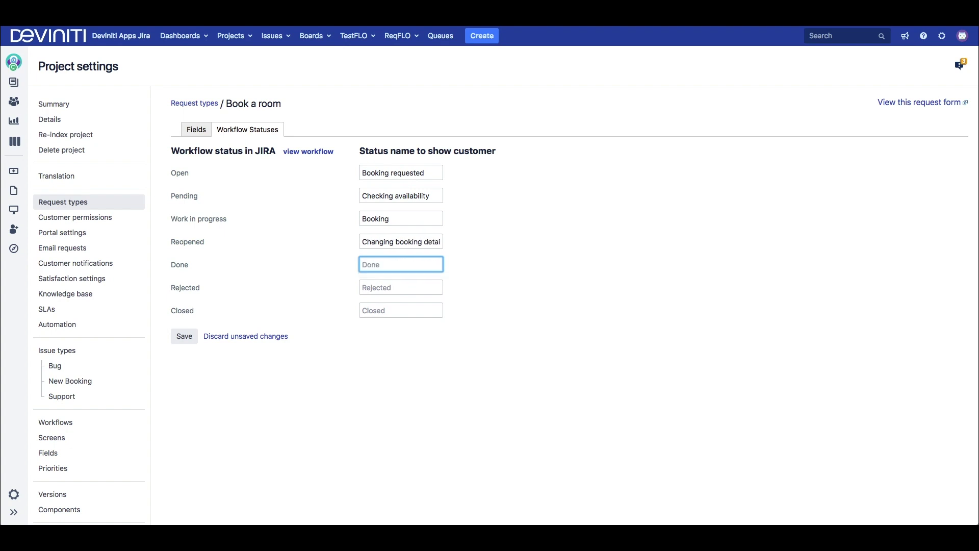
type("Booked")
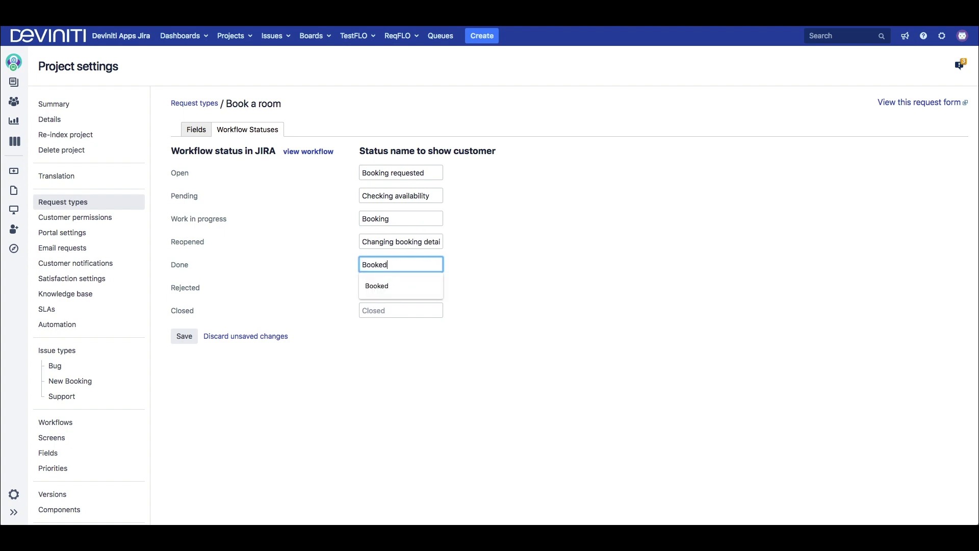
key("Tab")
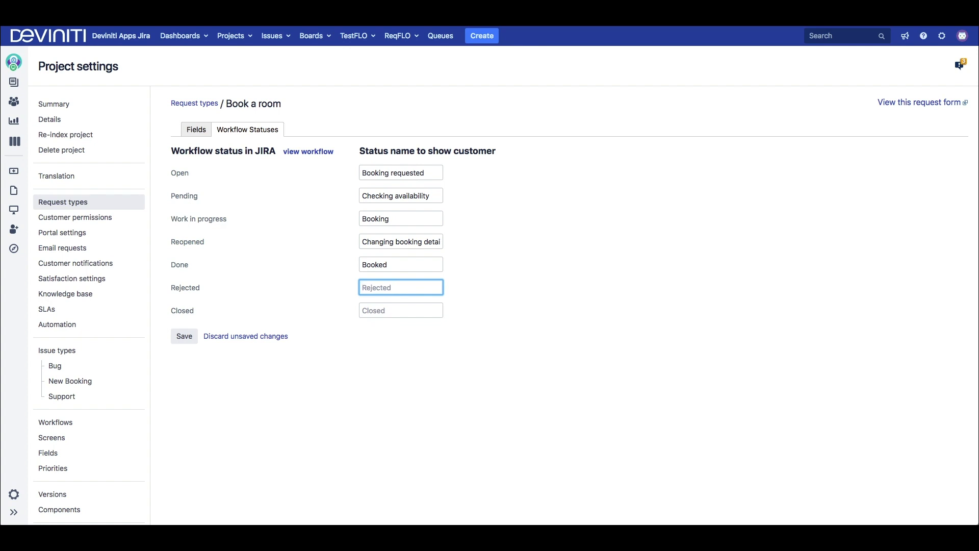
type("Booking cancelled")
left_click(183, 336)
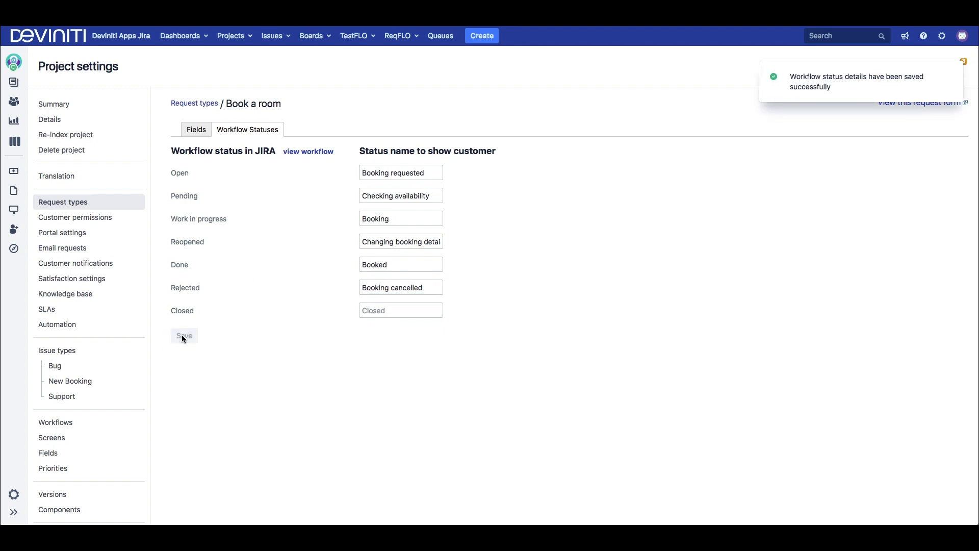
Step: Search Atlassian Marketplace for 'jira service desk'
type("jira service desk")
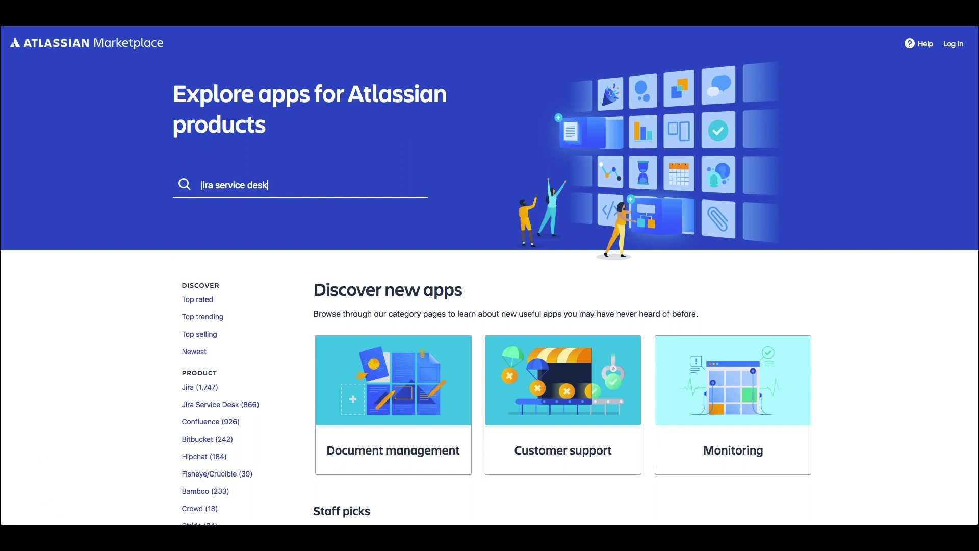
key("Return")
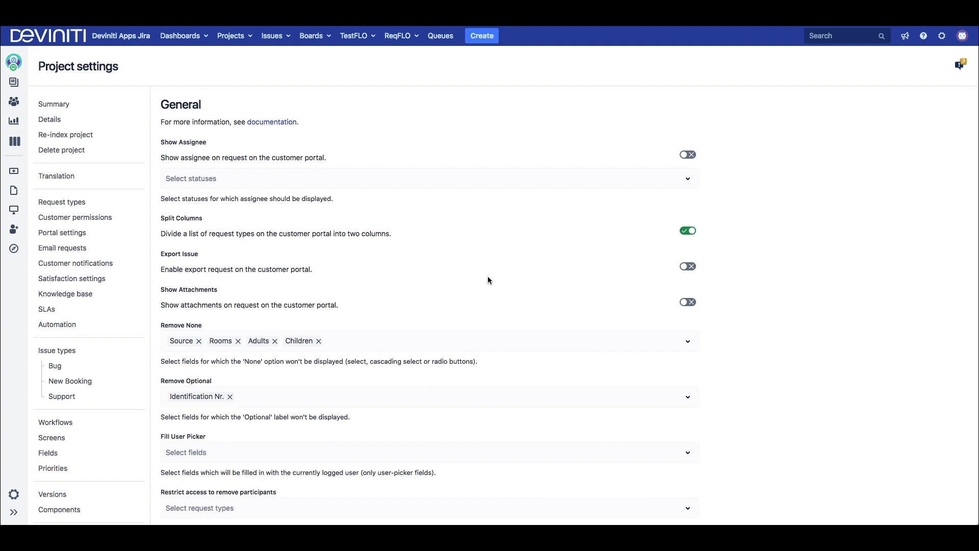
Step: Turn on showing the assignee, Export Issue and Show Attachments on the customer portal
left_click(692, 155)
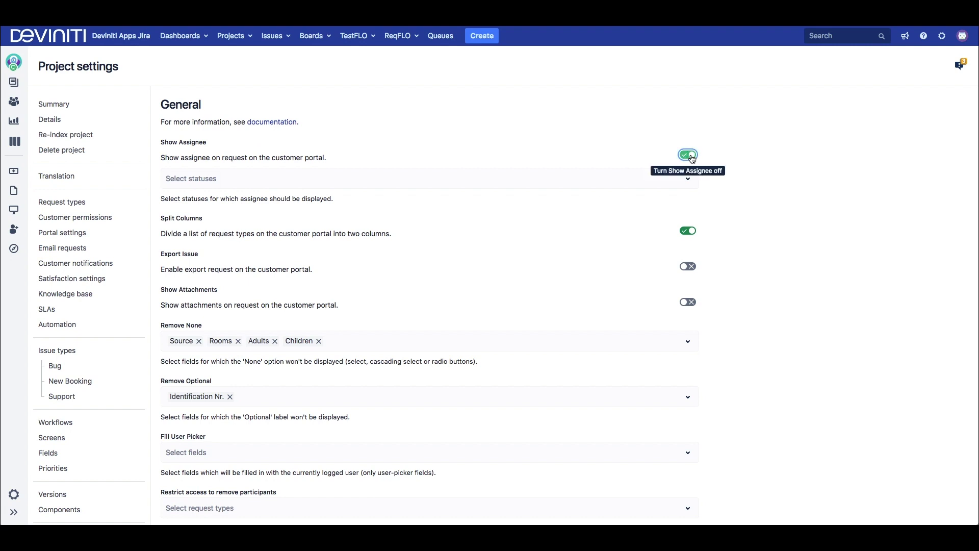
left_click(662, 182)
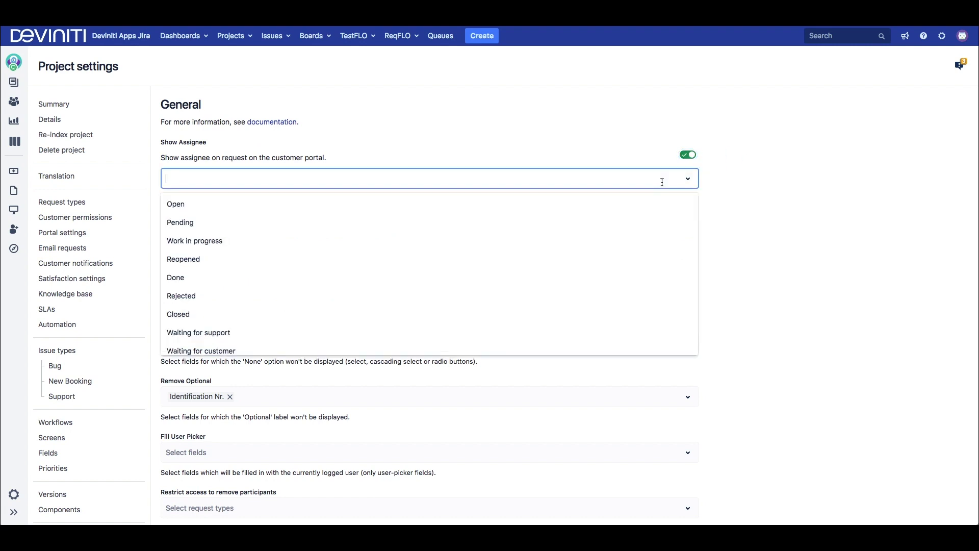
left_click(754, 200)
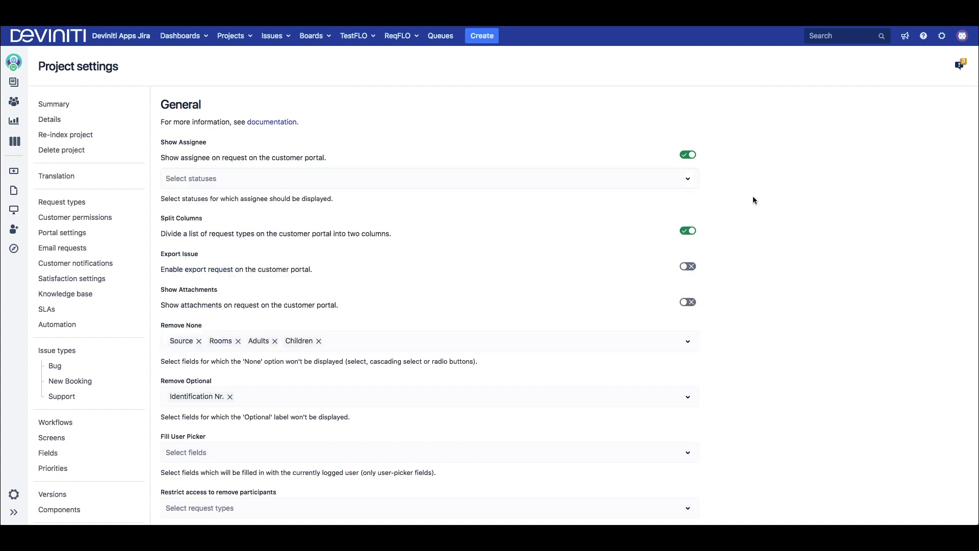
scroll(753, 200, "down", 2)
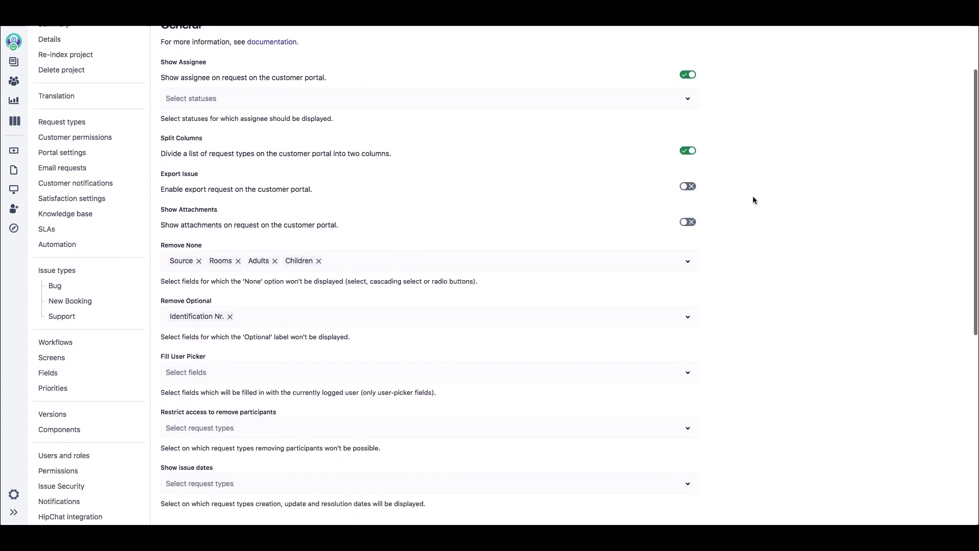
left_click(688, 187)
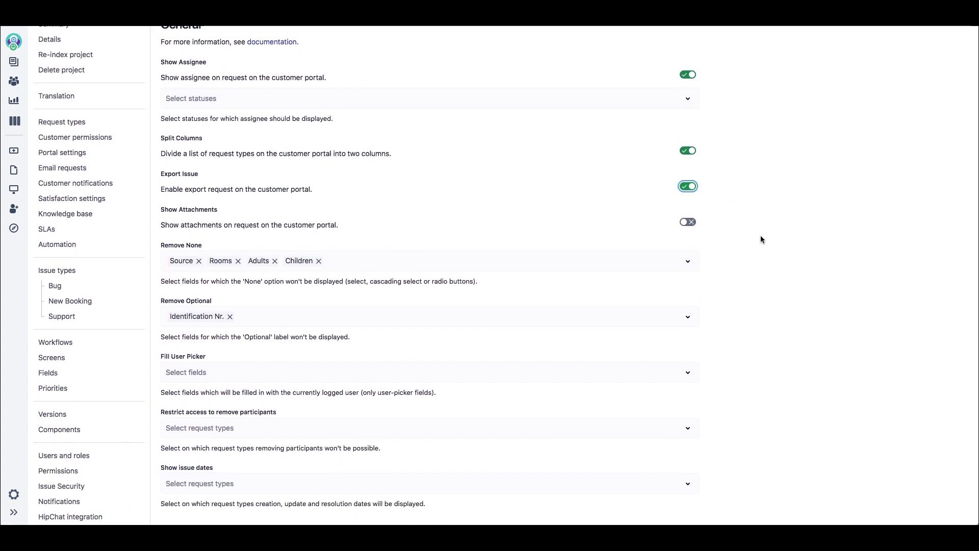
left_click(694, 223)
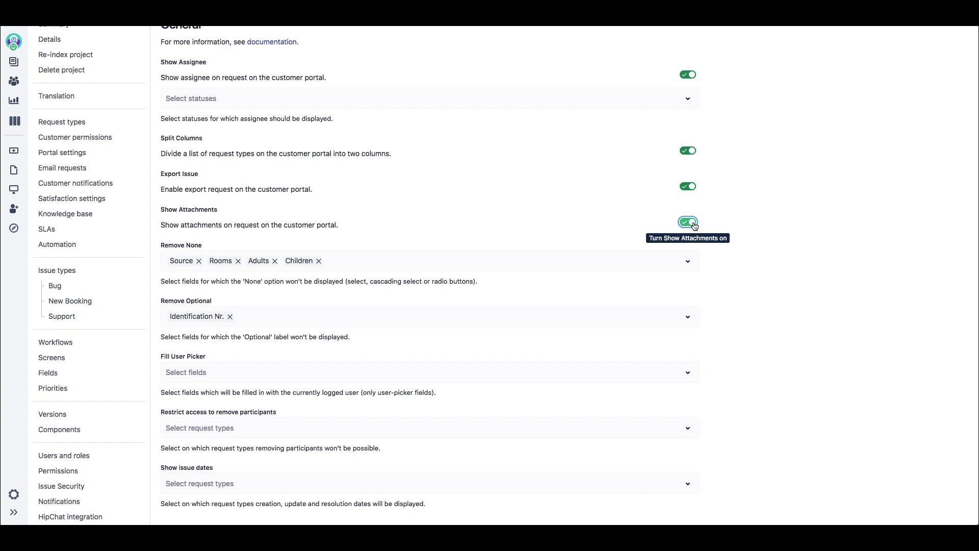
scroll(749, 238, "down", 3)
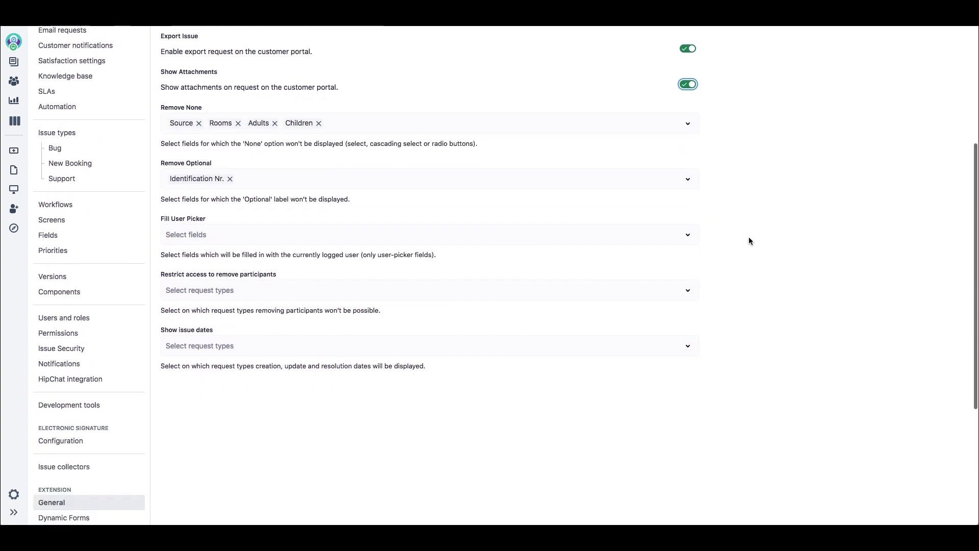
Step: Restrict participant removal for Book a room, Book an apartment and Request an invoice
left_click(338, 288)
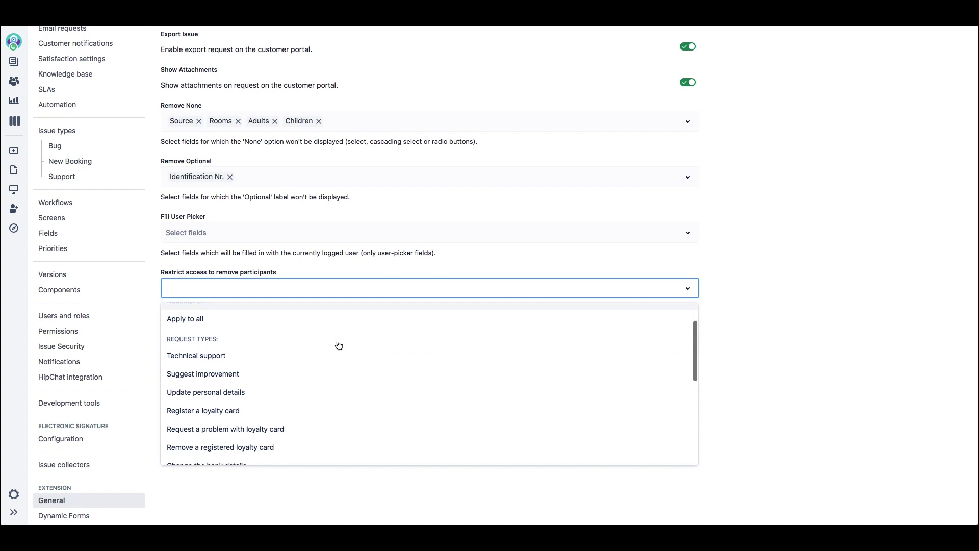
scroll(338, 341, "down", 5)
left_click(311, 360)
left_click(348, 286)
scroll(336, 383, "down", 5)
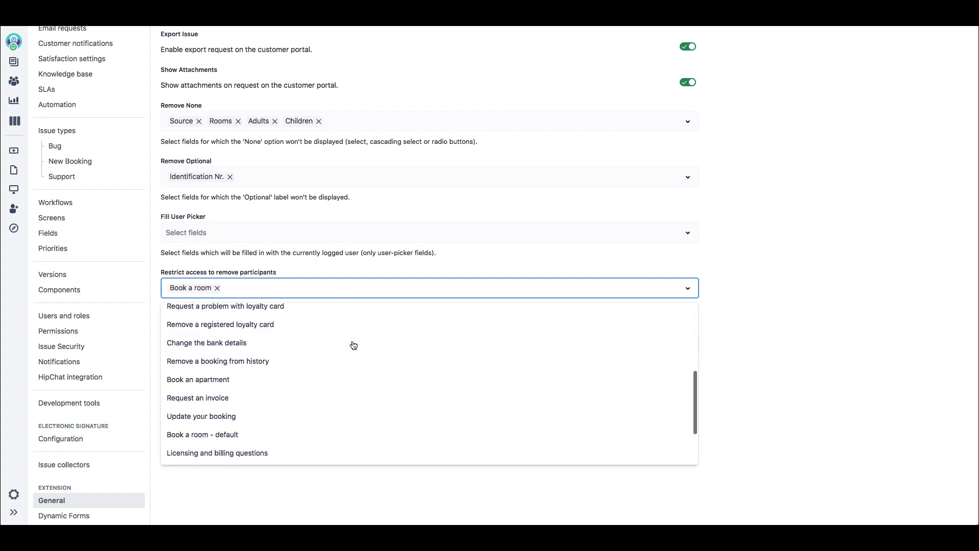
left_click(319, 379)
scroll(375, 371, "down", 5)
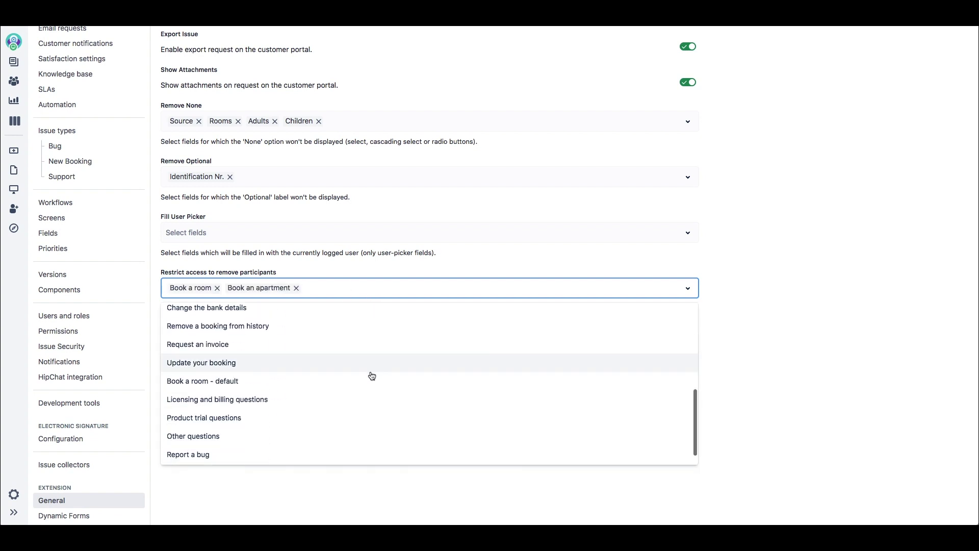
scroll(373, 374, "down", 1)
left_click(342, 329)
Step: Show issue dates on Book a room requests
left_click(476, 342)
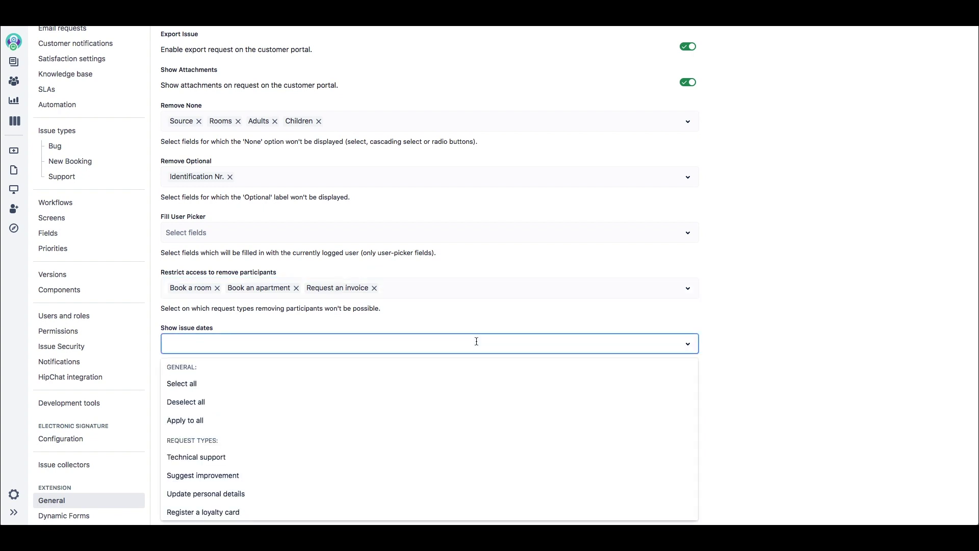
scroll(463, 396, "down", 5)
left_click(440, 404)
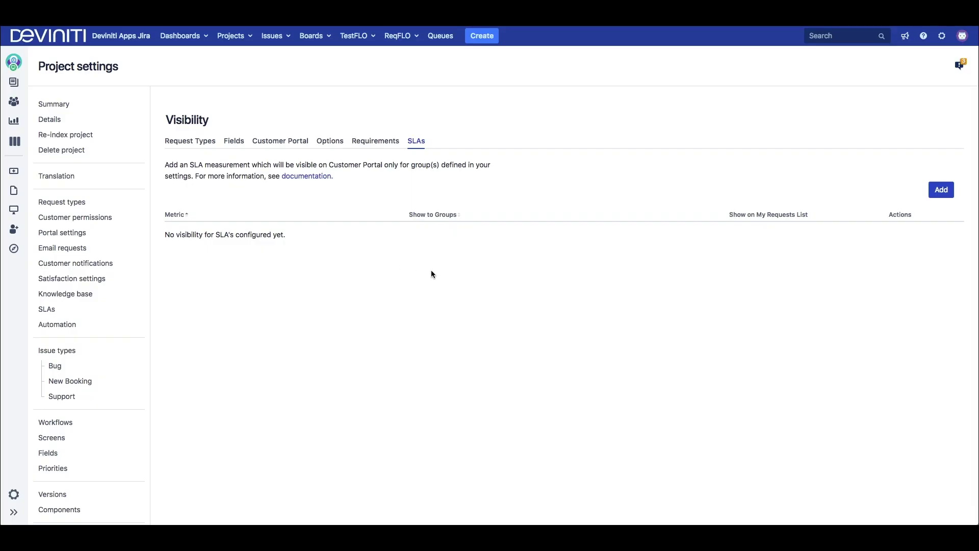
Step: Add a Time to first response SLA visibility rule for standard-customers, vip-customers and business groups
left_click(941, 189)
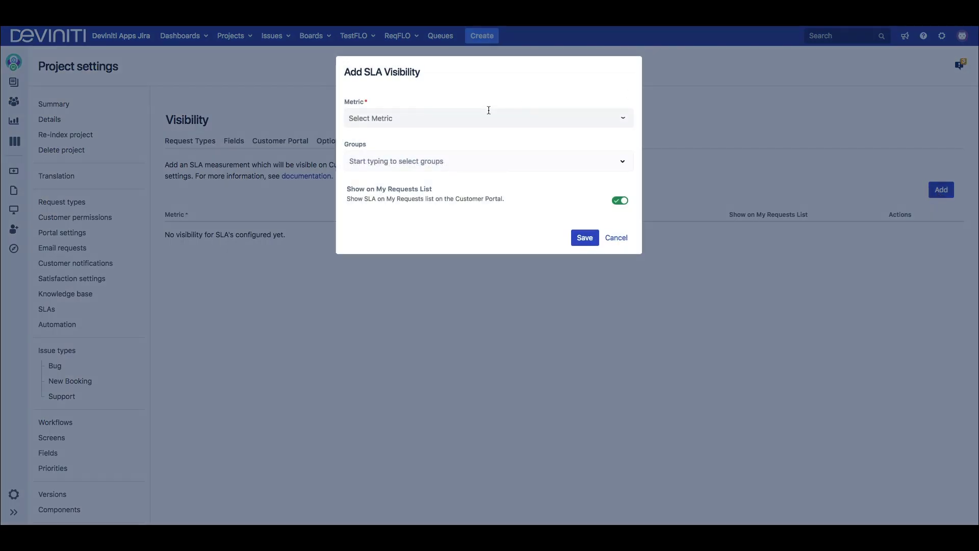
left_click(477, 115)
left_click(459, 163)
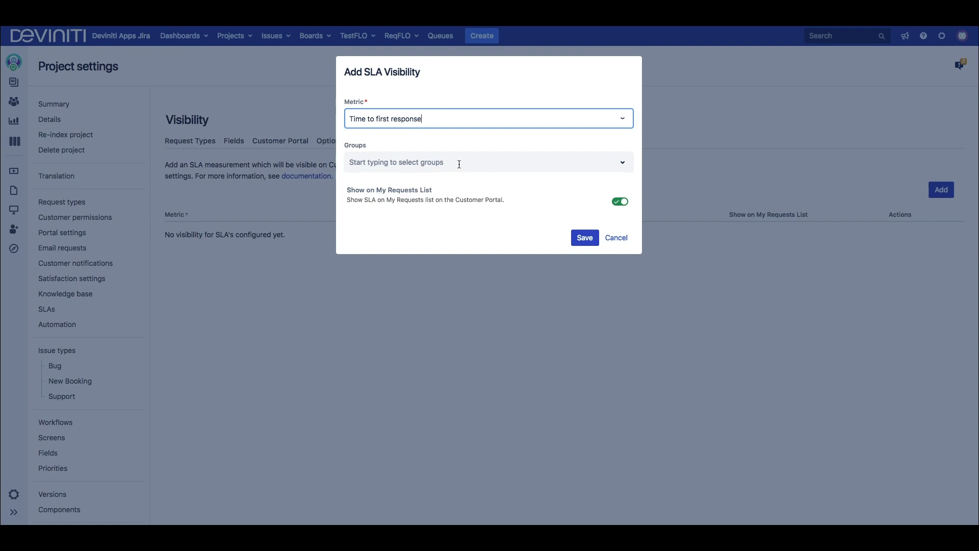
left_click(459, 163)
type("stand")
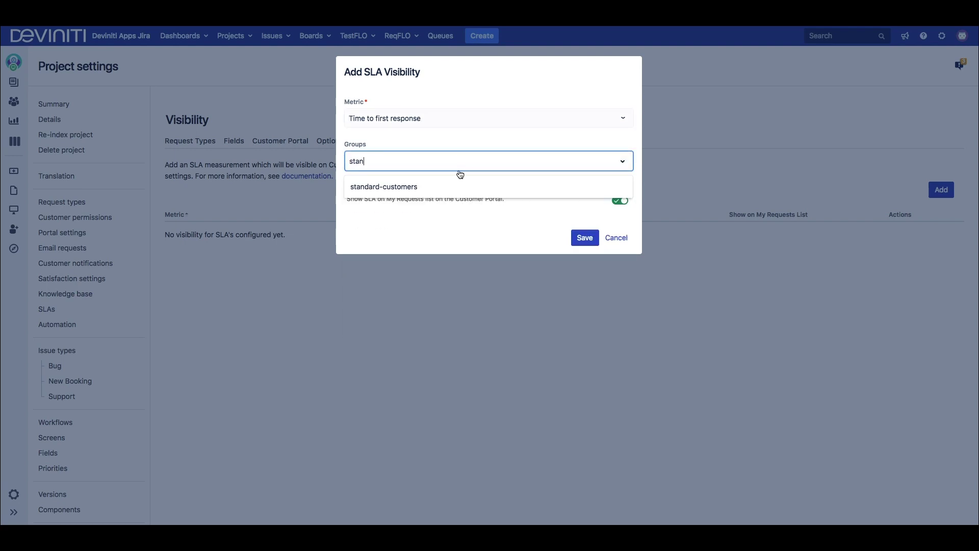
left_click(457, 181)
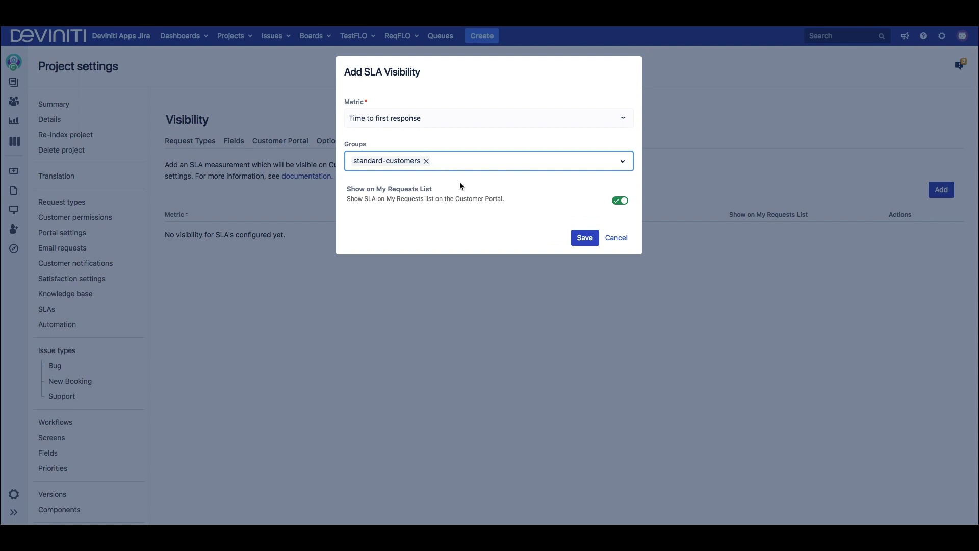
type("vip")
left_click(461, 193)
type("busi")
left_click(451, 185)
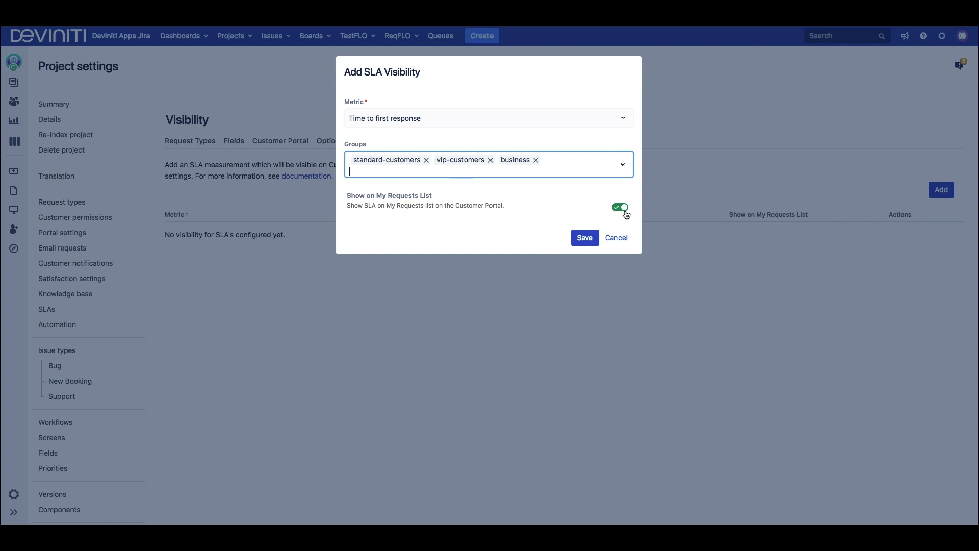
left_click(584, 237)
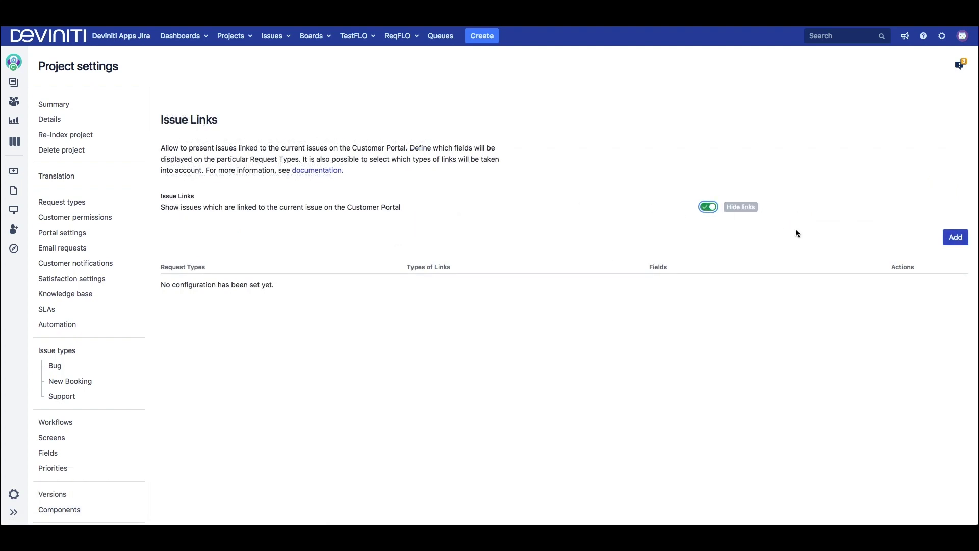
Step: Add an issue links configuration for Book a room with 'is blocked by' and 'is duplicated by'
left_click(955, 237)
left_click(504, 118)
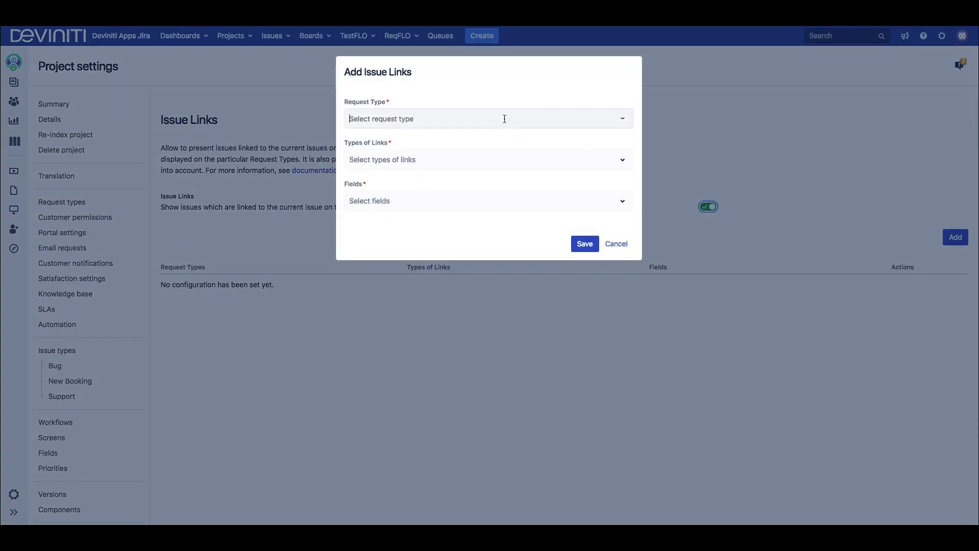
type("book")
left_click(461, 161)
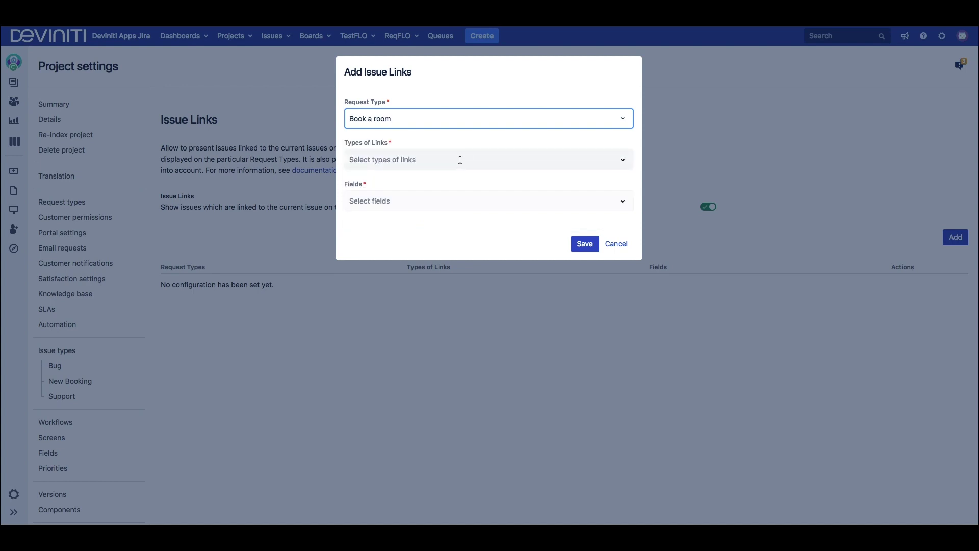
left_click(460, 160)
type("blo")
left_click(415, 201)
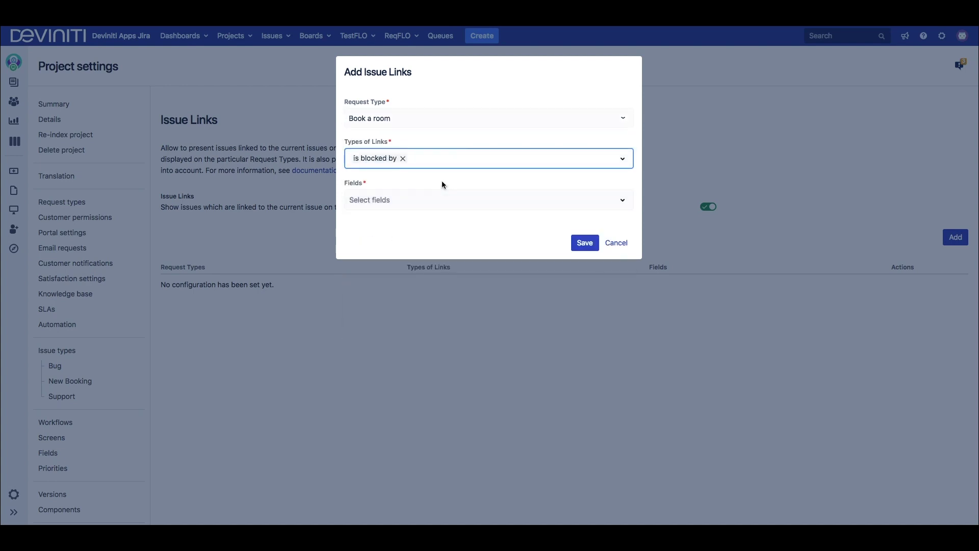
type("dup")
left_click(397, 203)
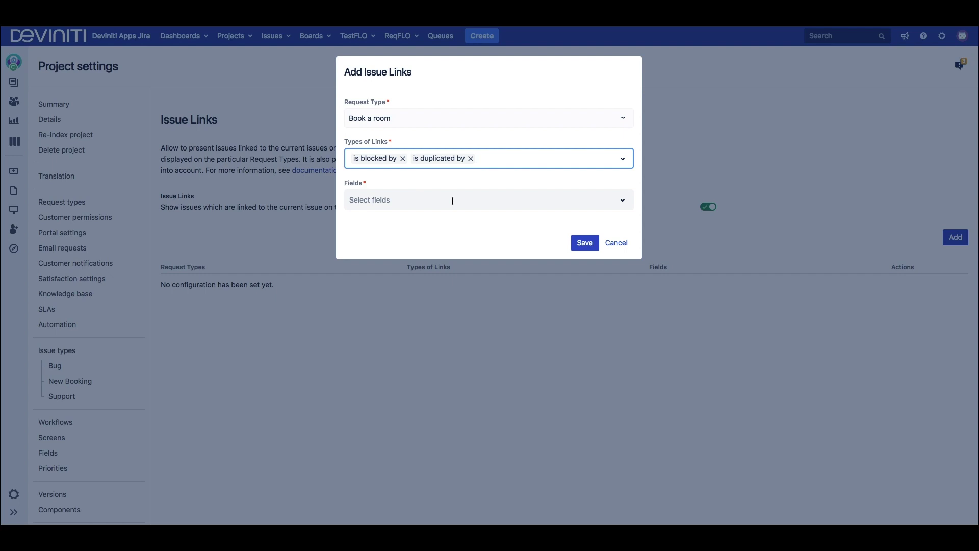
Step: Display Summary, Due date, Priority, Updated and Status for the links, and save
left_click(452, 200)
left_click(461, 225)
left_click(482, 199)
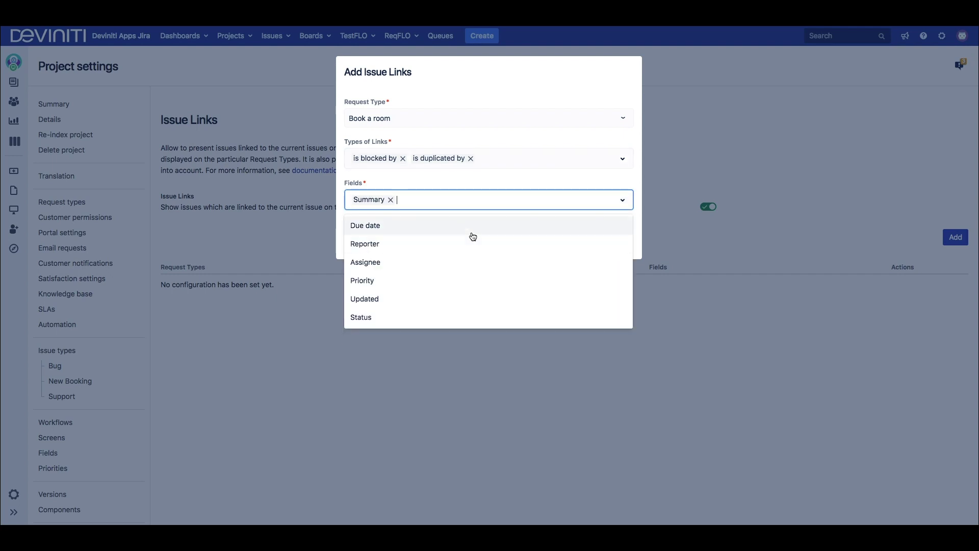
left_click(473, 236)
left_click(504, 203)
left_click(479, 262)
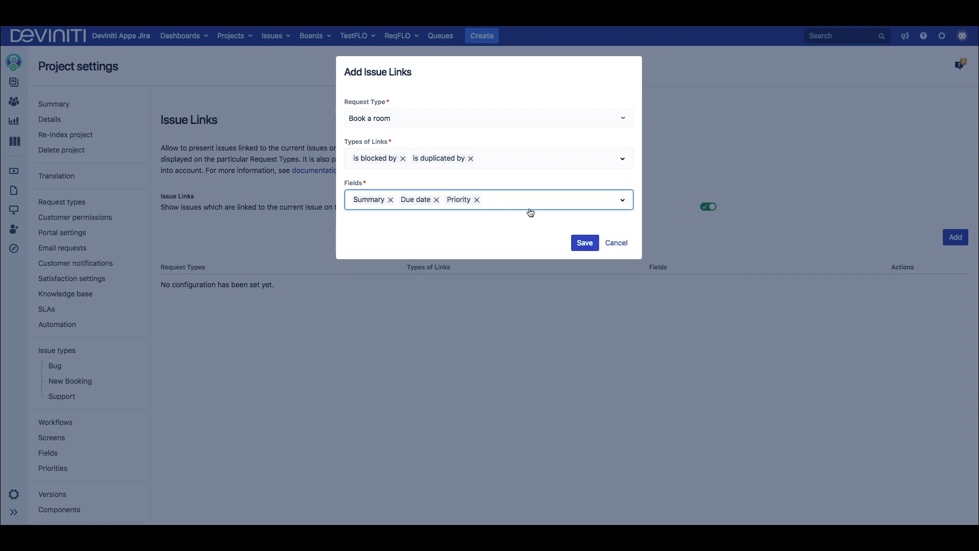
left_click(529, 207)
left_click(509, 262)
left_click(530, 200)
left_click(525, 263)
left_click(585, 249)
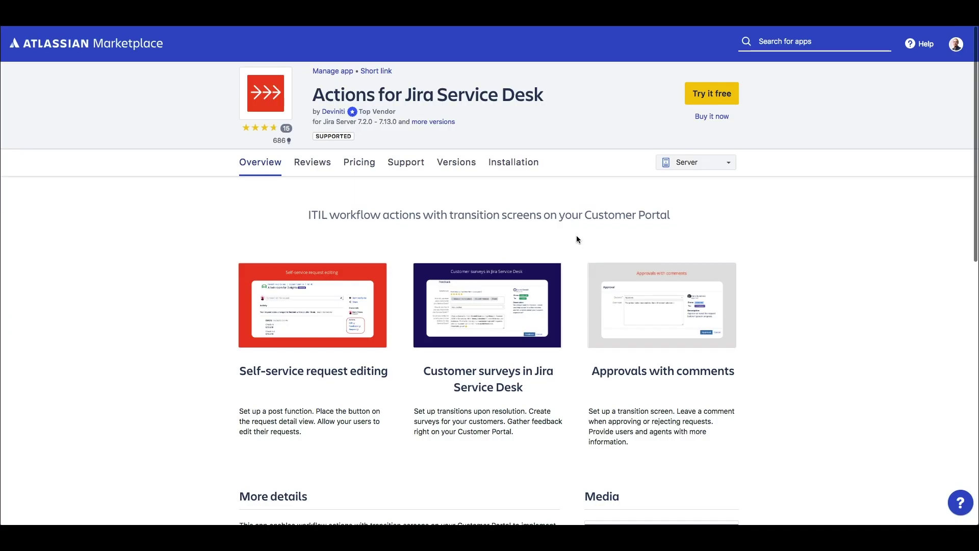
Step: Scroll through the Actions for Jira Service Desk overview to its More details
scroll(577, 239, "down", 7)
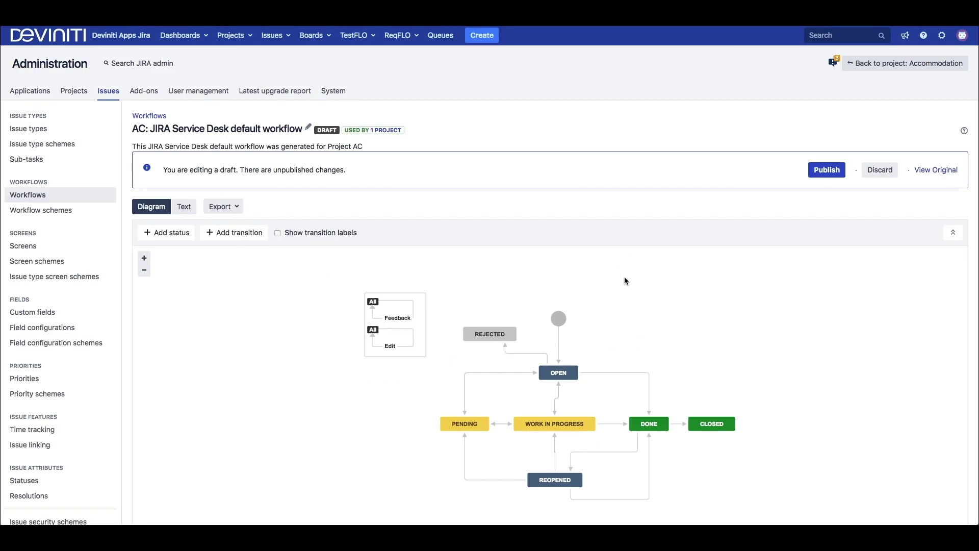
scroll(625, 280, "down", 3)
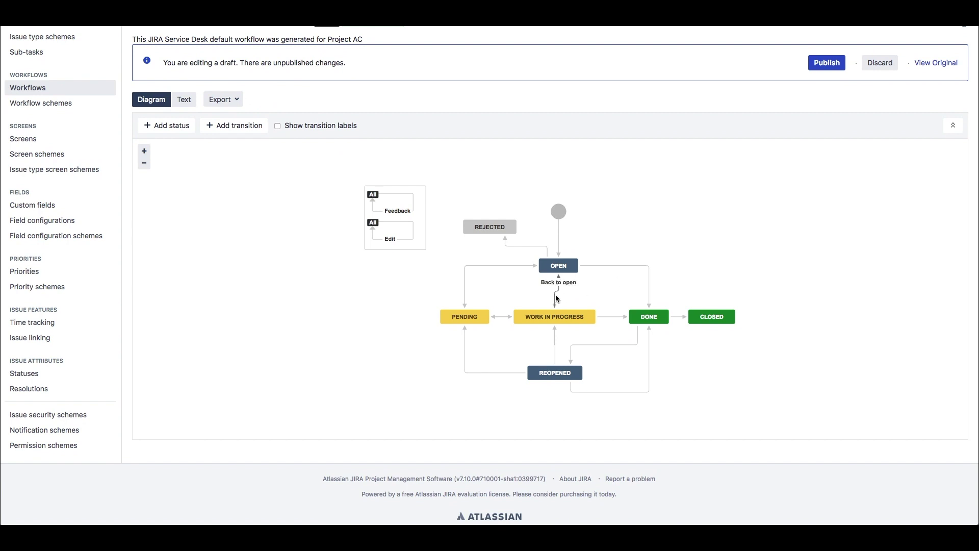
mouse_move(502, 229)
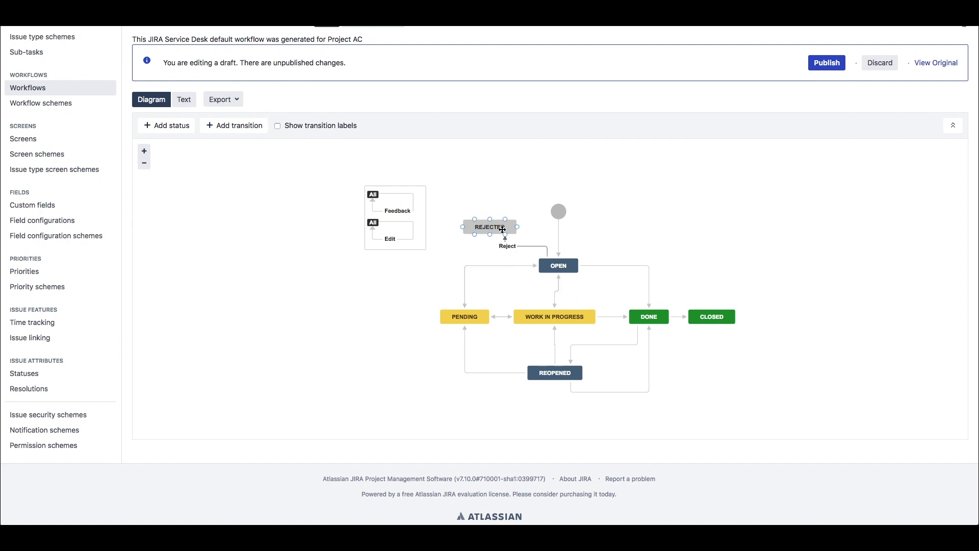
mouse_move(399, 212)
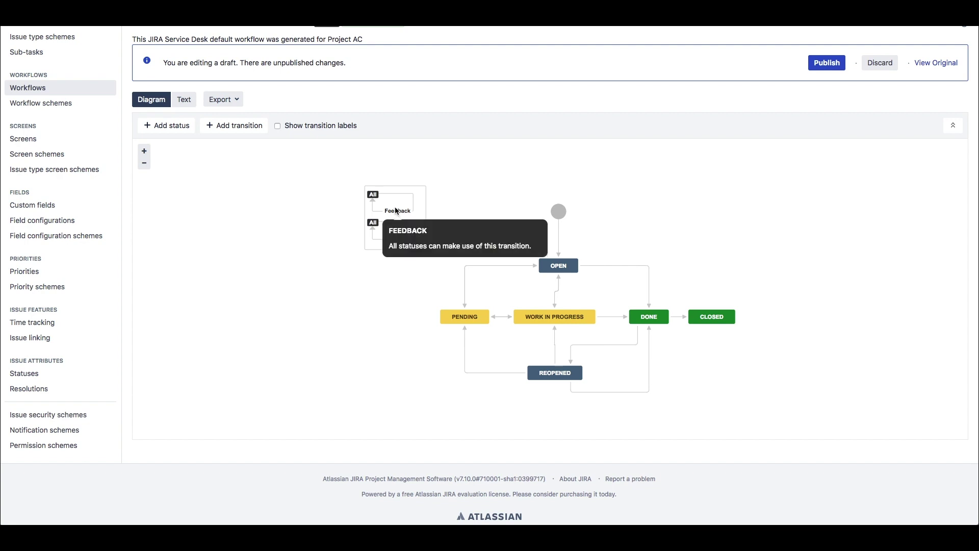
mouse_move(391, 242)
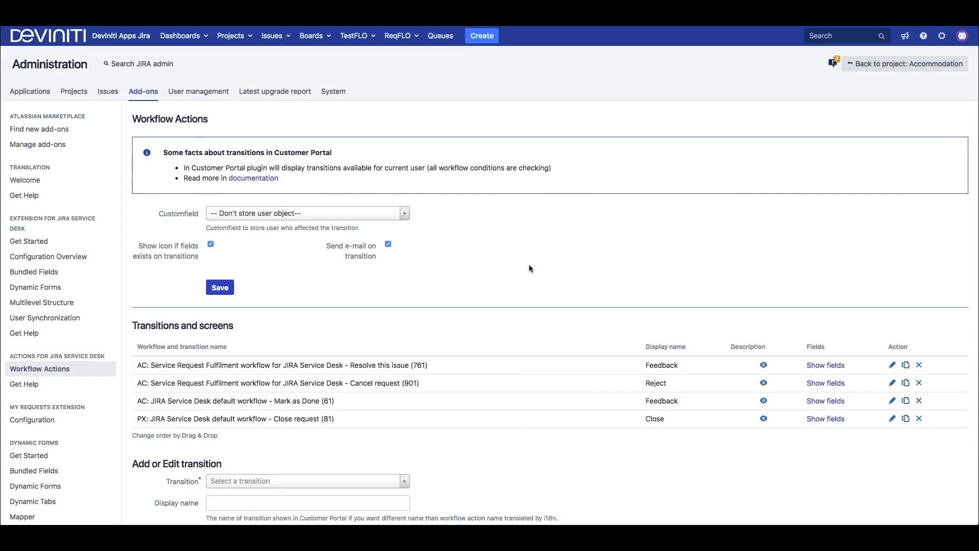
Step: Choose the Edit (201) transition and give it the portal name 'Edit booking'
scroll(528, 264, "down", 6)
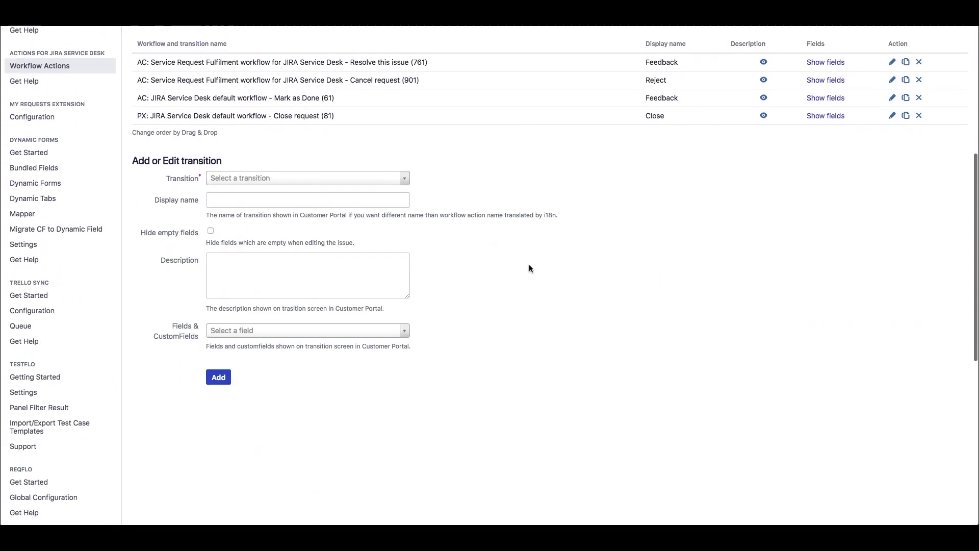
left_click(353, 167)
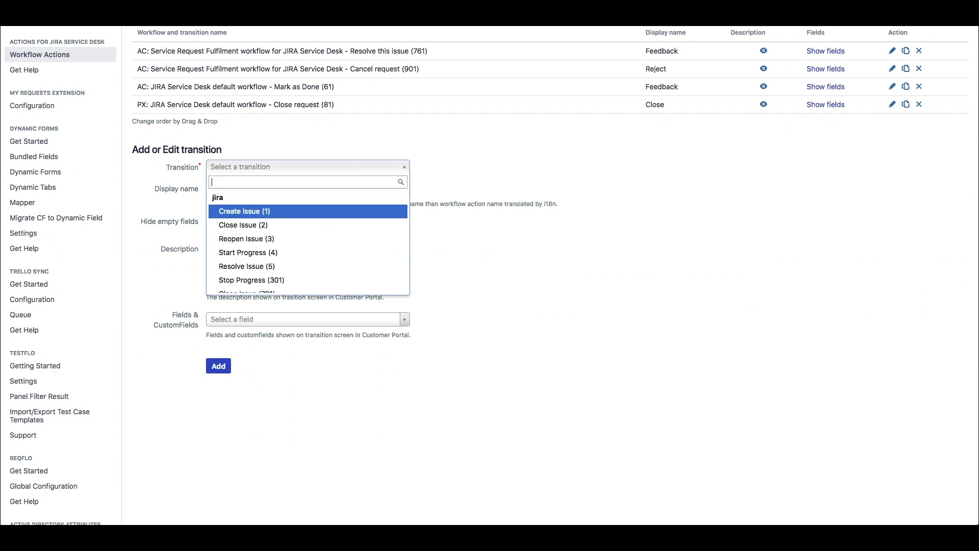
type("edit")
left_click(312, 211)
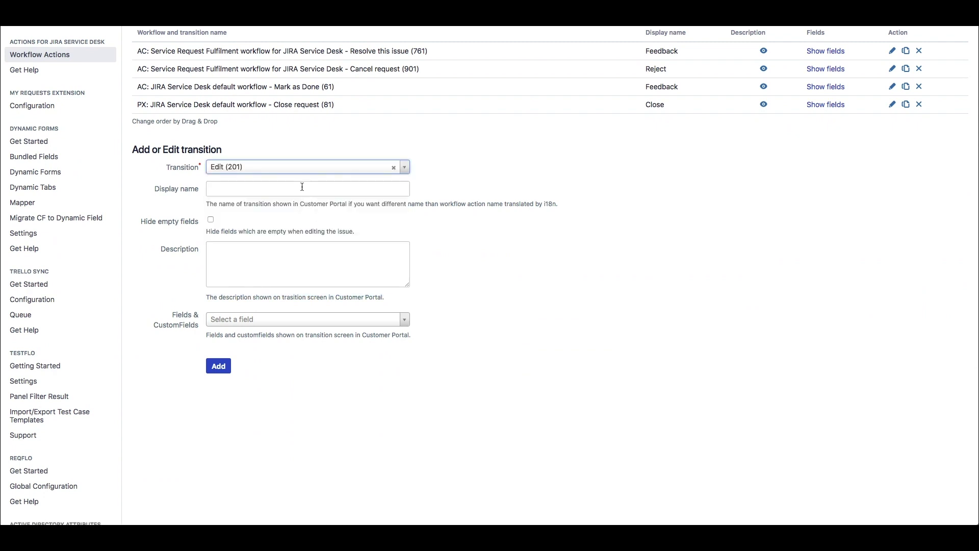
left_click(302, 189)
type("Edit booking")
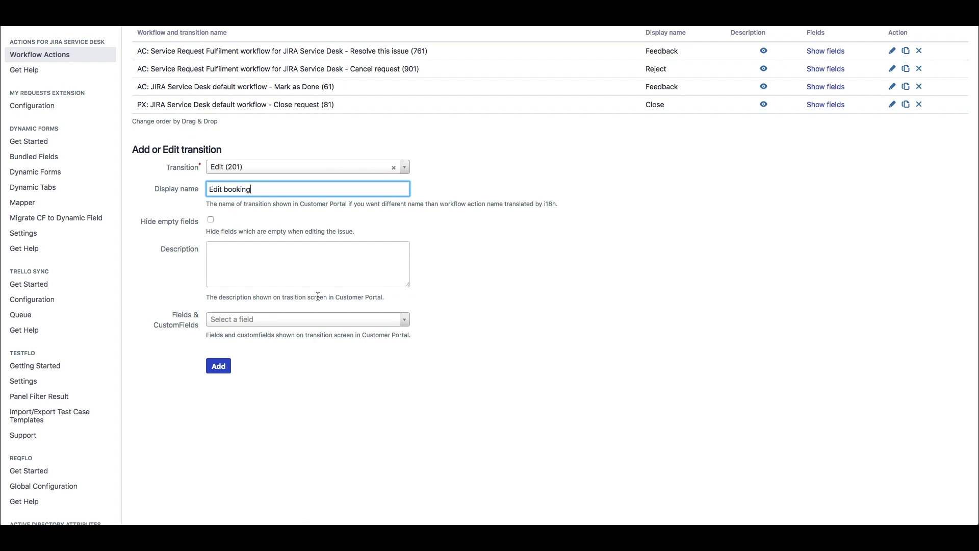
Step: Add the Check-in, Check-out, Rooms and Guests fields to the transition
left_click(313, 317)
type("Check")
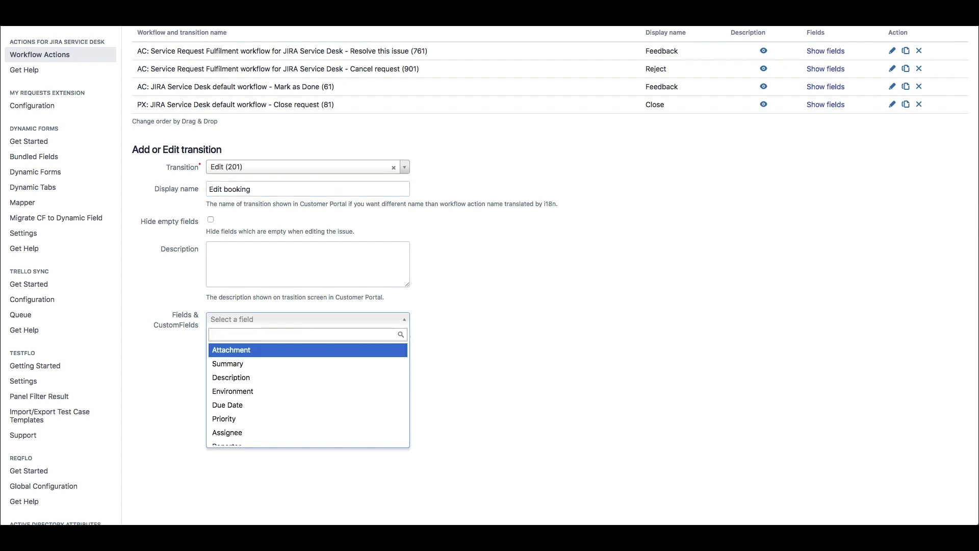
left_click(272, 352)
left_click(283, 353)
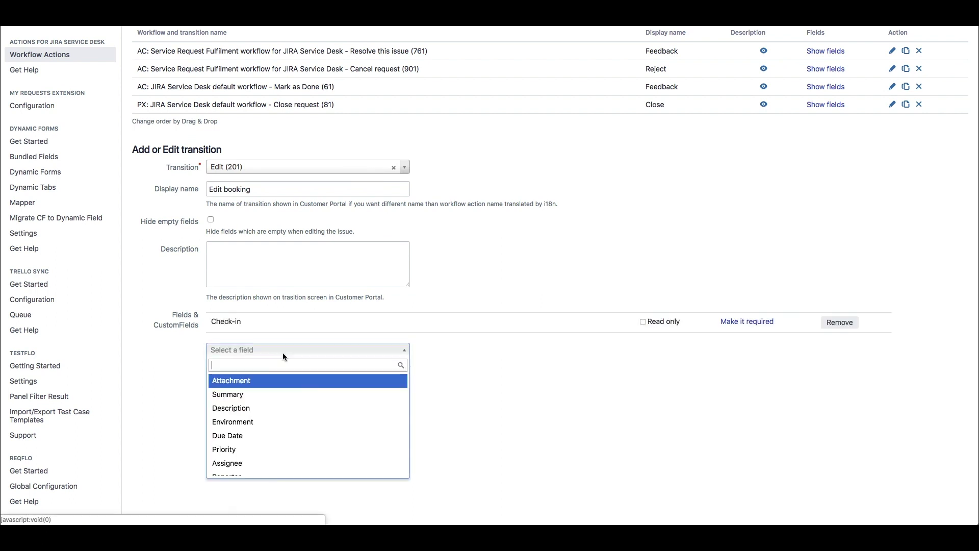
type("Check")
left_click(255, 380)
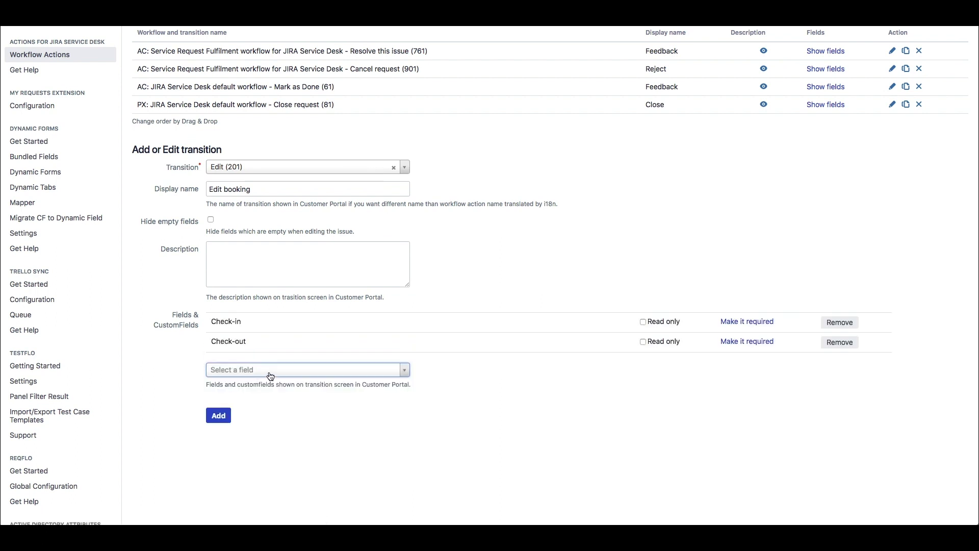
left_click(270, 372)
type("Rooms")
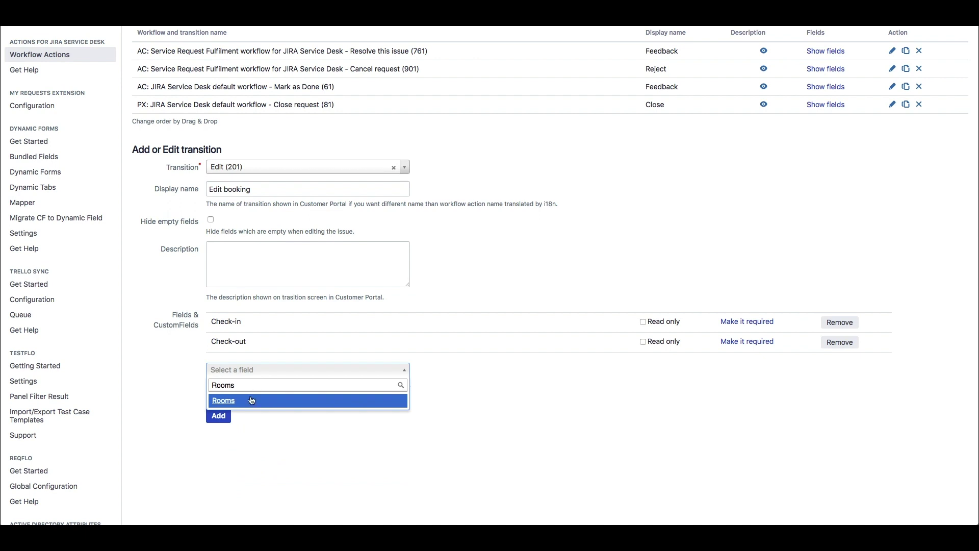
left_click(250, 400)
left_click(252, 391)
type("Guests")
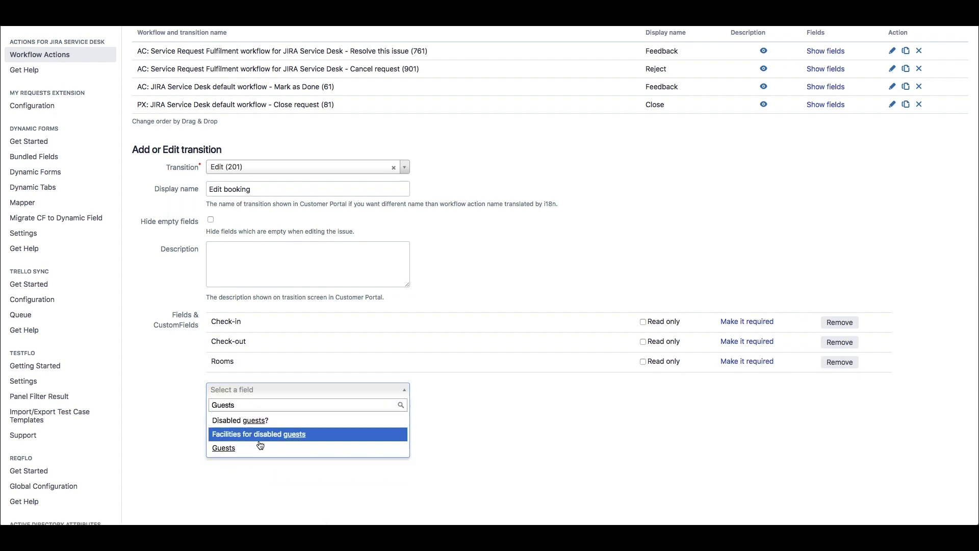
left_click(223, 448)
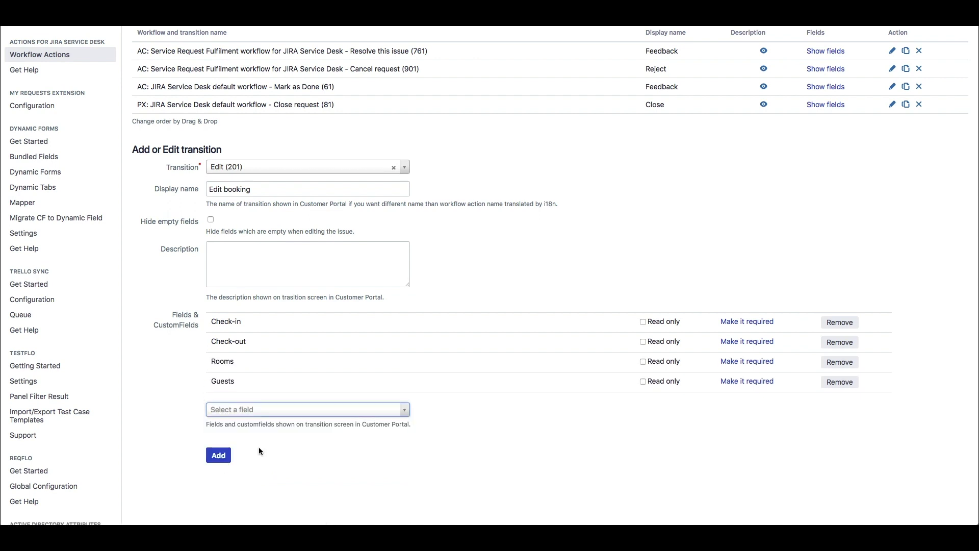
Step: Add the Budget, Disabled guests? and Children fields, and save the transition
left_click(282, 413)
type("Budg")
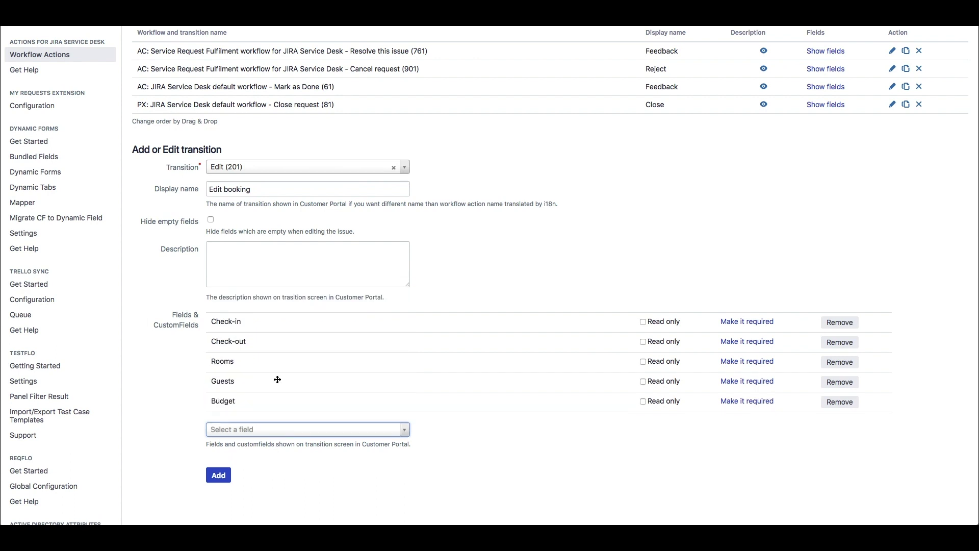
left_click(278, 380)
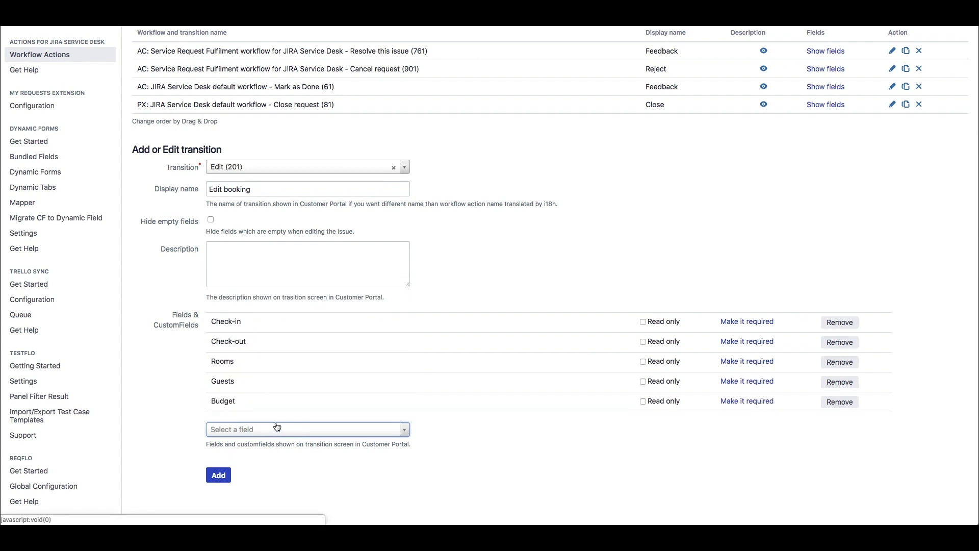
left_click(276, 431)
type("Disabl")
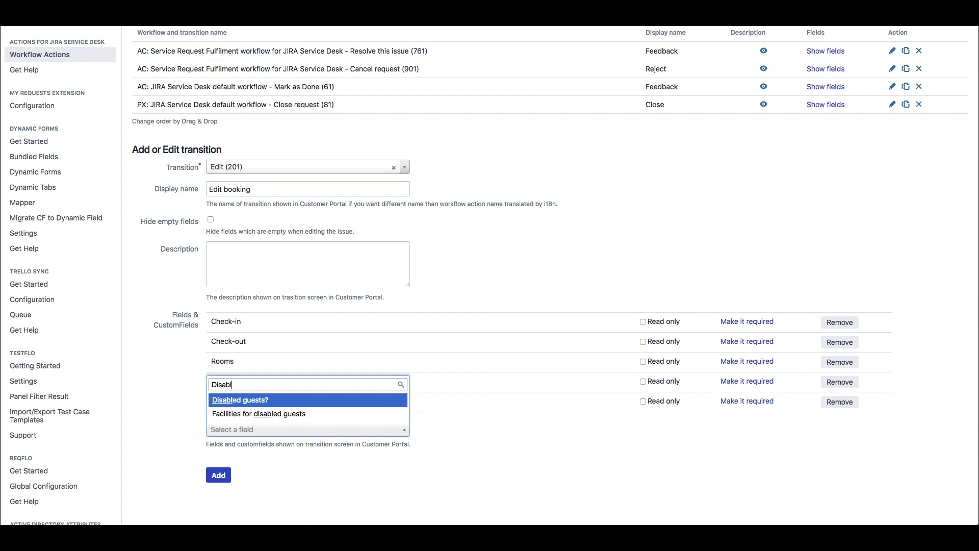
left_click(281, 400)
left_click(280, 449)
type("Ch")
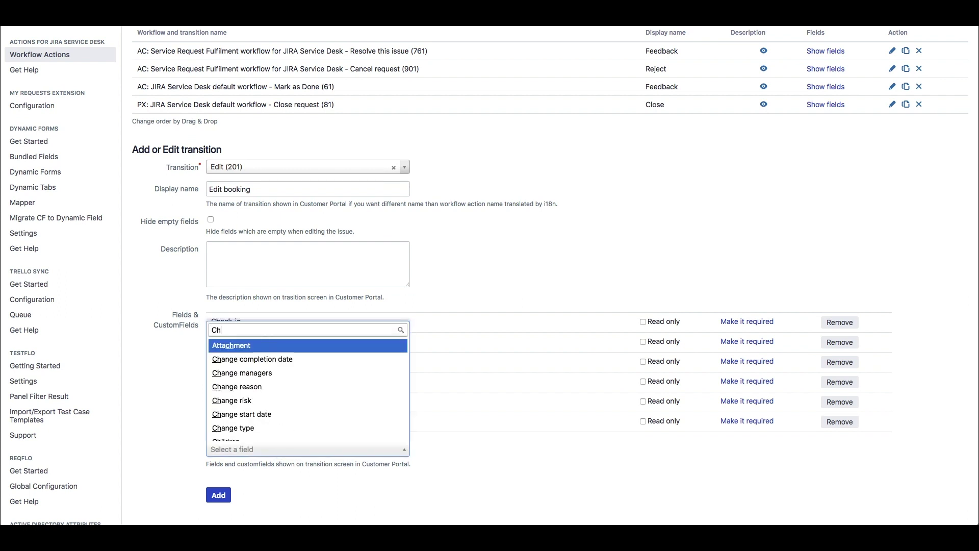
type("il")
left_click(264, 434)
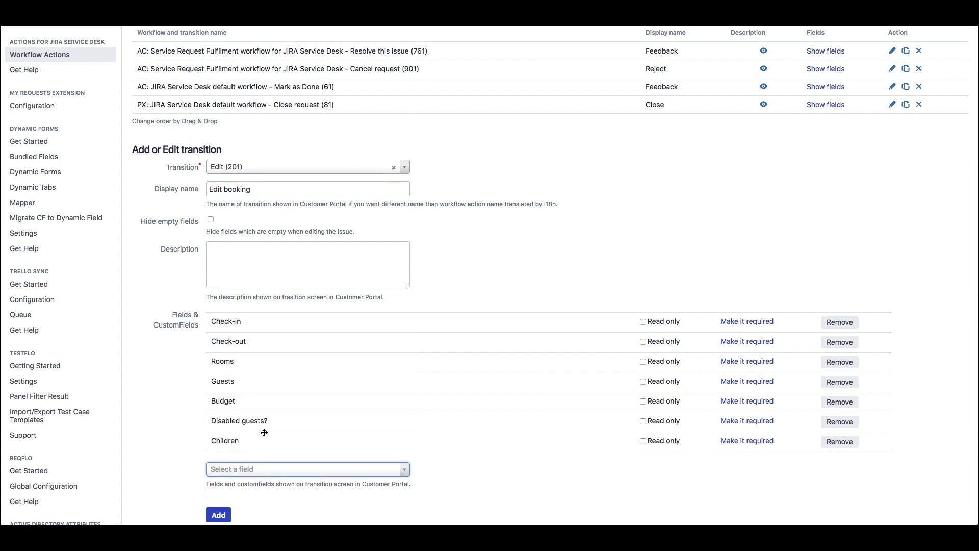
left_click(219, 514)
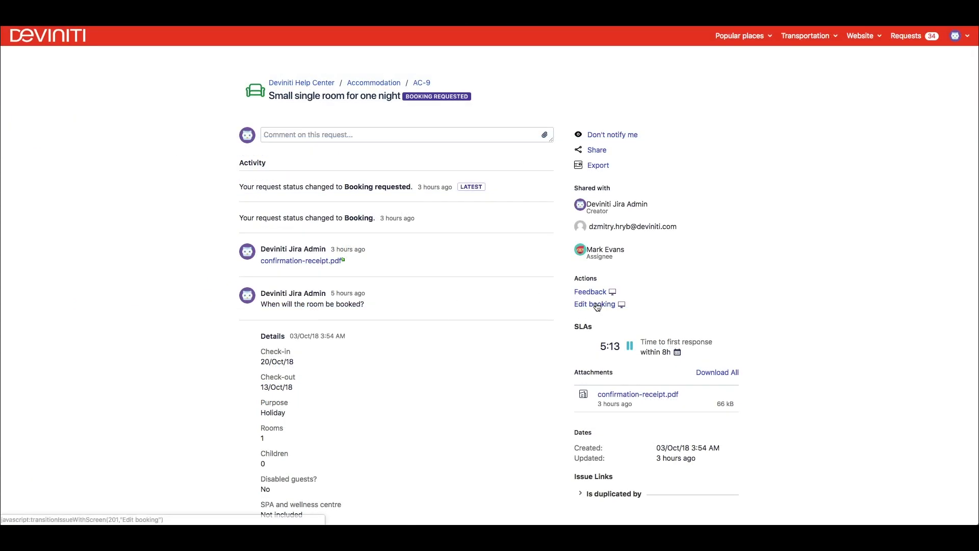
Step: Start an Edit booking on AC-9 and set check-in to 30 January 2019
left_click(594, 304)
left_click(419, 225)
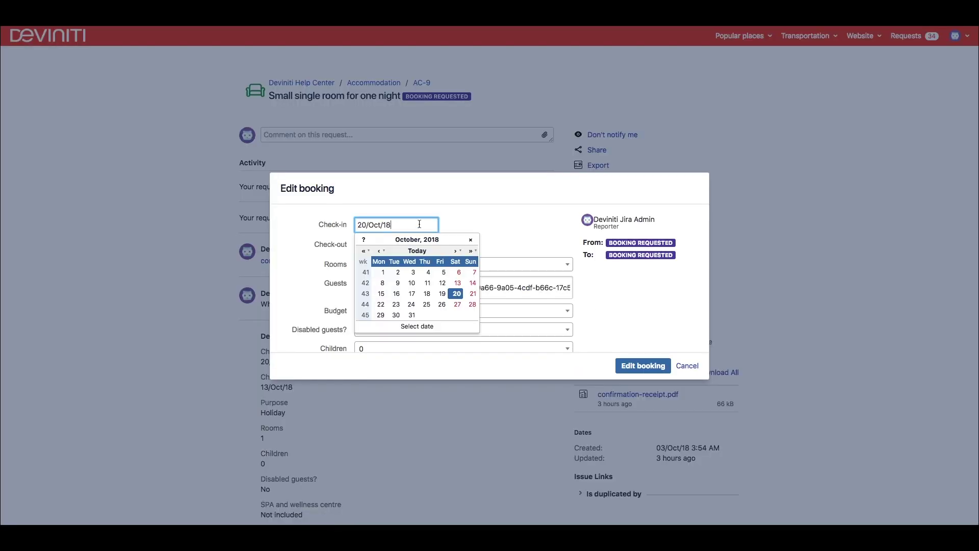
left_click(455, 251)
left_click(455, 251)
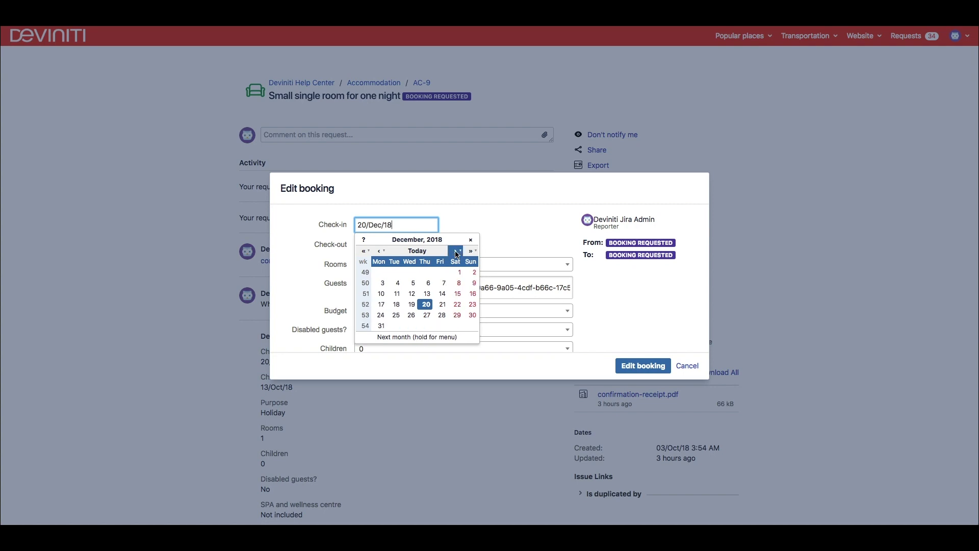
left_click(455, 251)
left_click(411, 315)
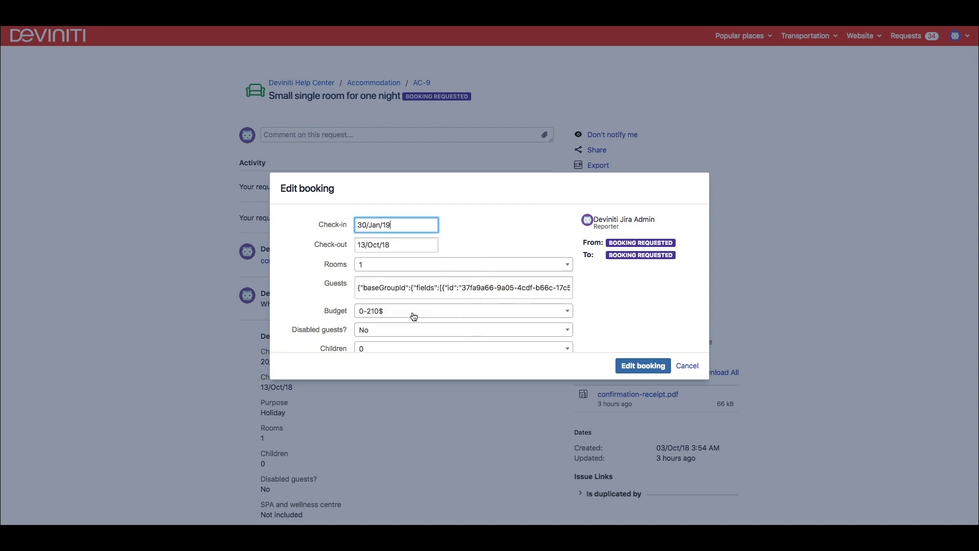
Step: Set check-out to 31 January 2019, choose the 210-430$ budget, and submit
left_click(417, 245)
left_click(455, 270)
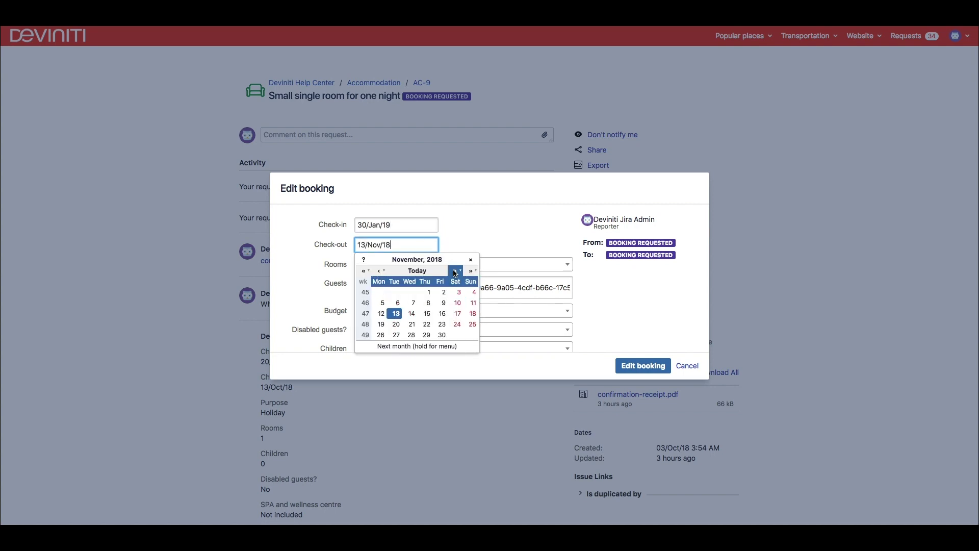
left_click(454, 271)
left_click(455, 271)
left_click(427, 335)
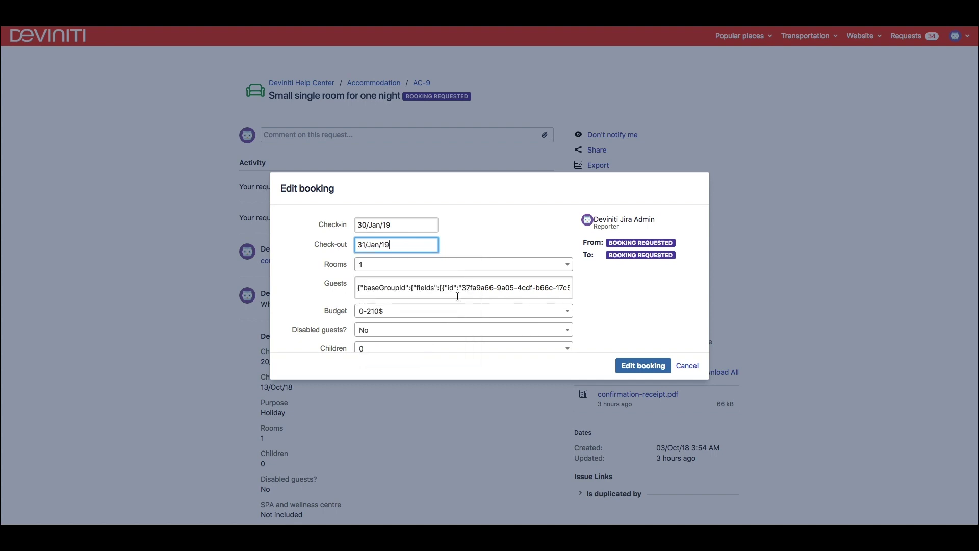
left_click(456, 312)
left_click(447, 374)
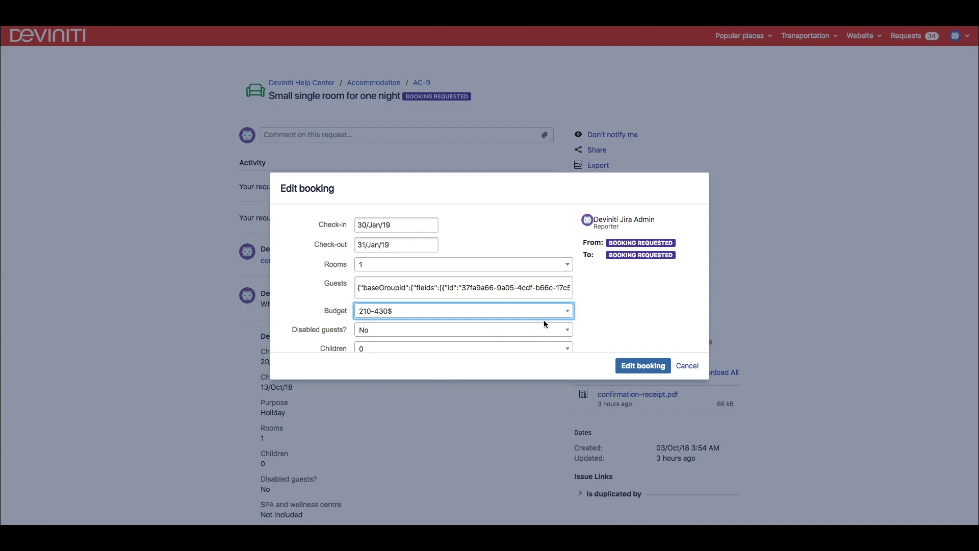
left_click(648, 370)
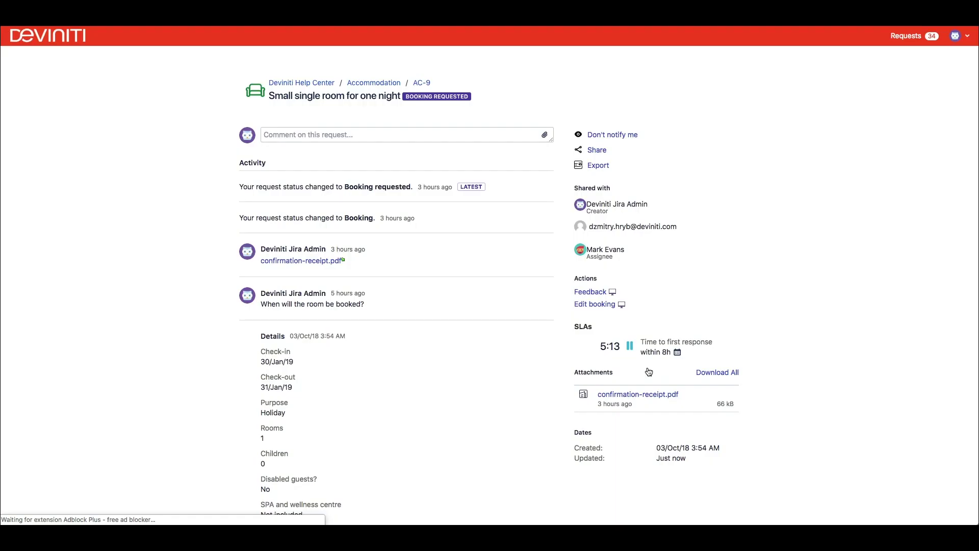